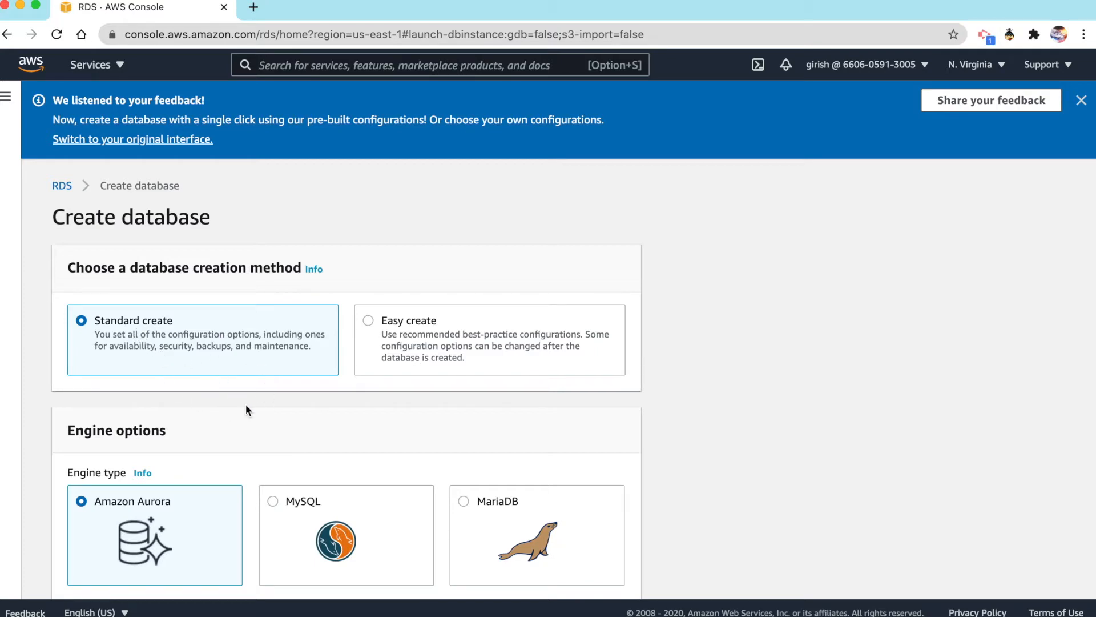
- Choose Oracle as the engine type for the new database
scroll(246, 404, down, 5)
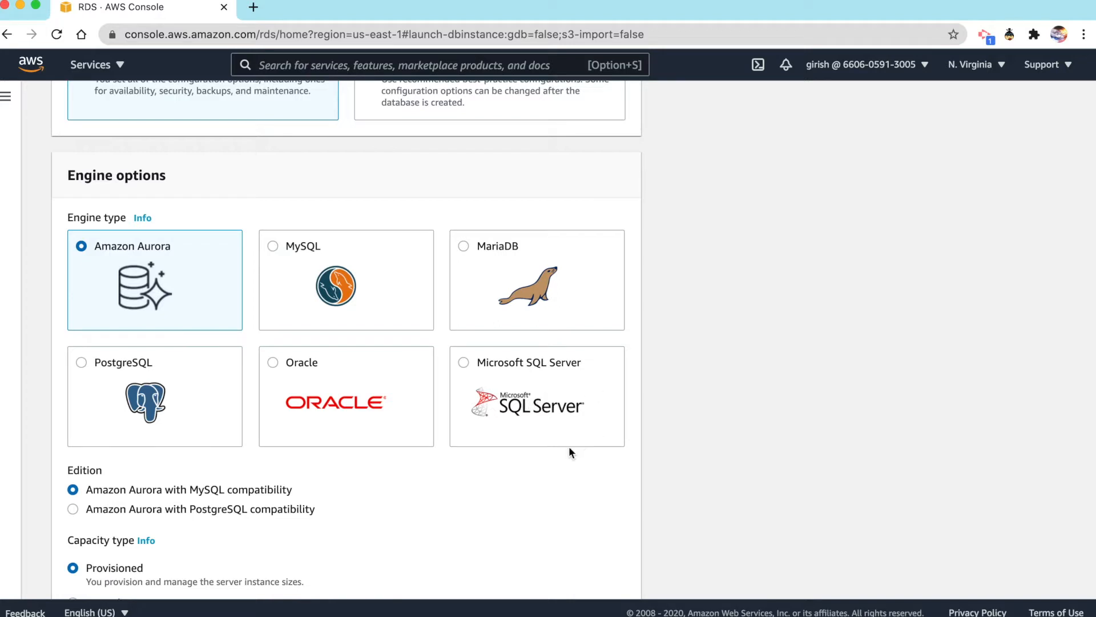
click(274, 365)
scroll(461, 502, down, 2)
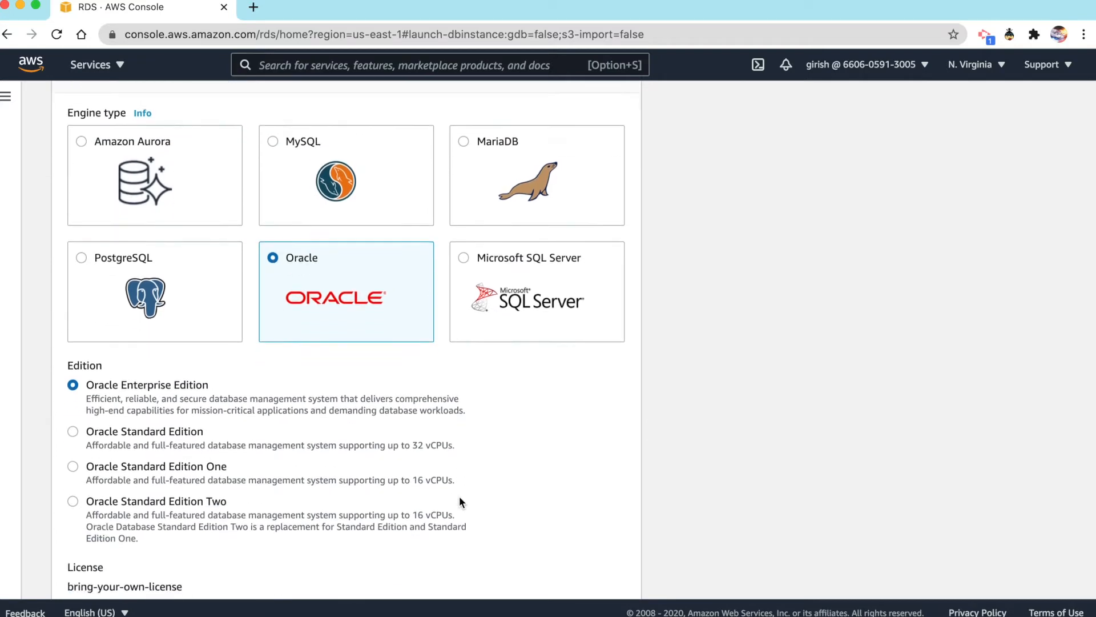
- Select Oracle Standard Edition as the edition and apply the Free tier template
scroll(460, 502, down, 3)
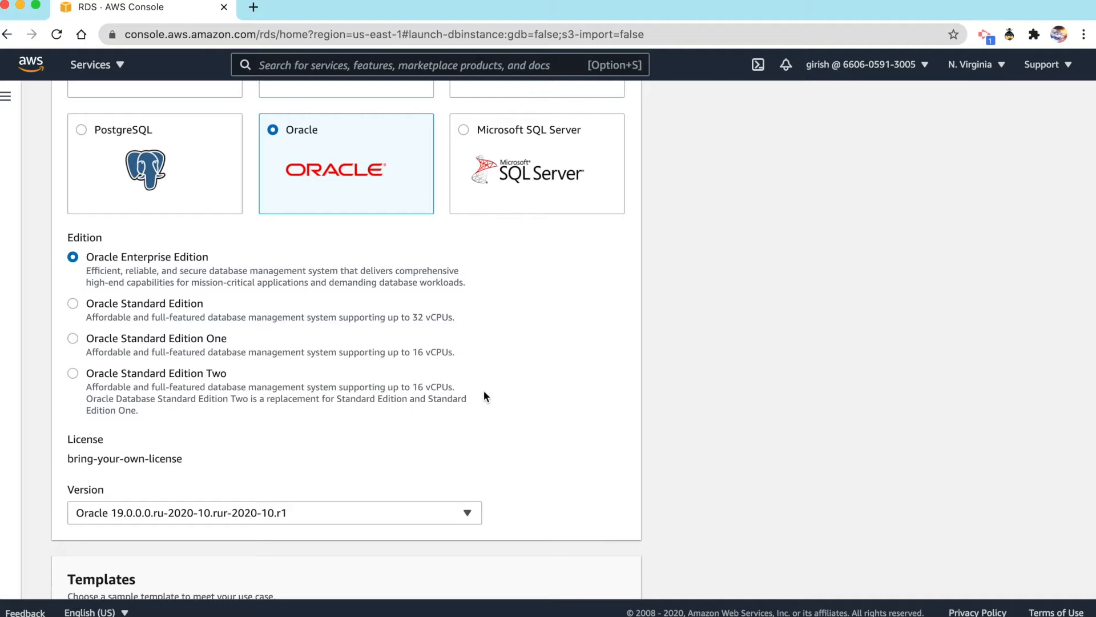
scroll(514, 376, down, 3)
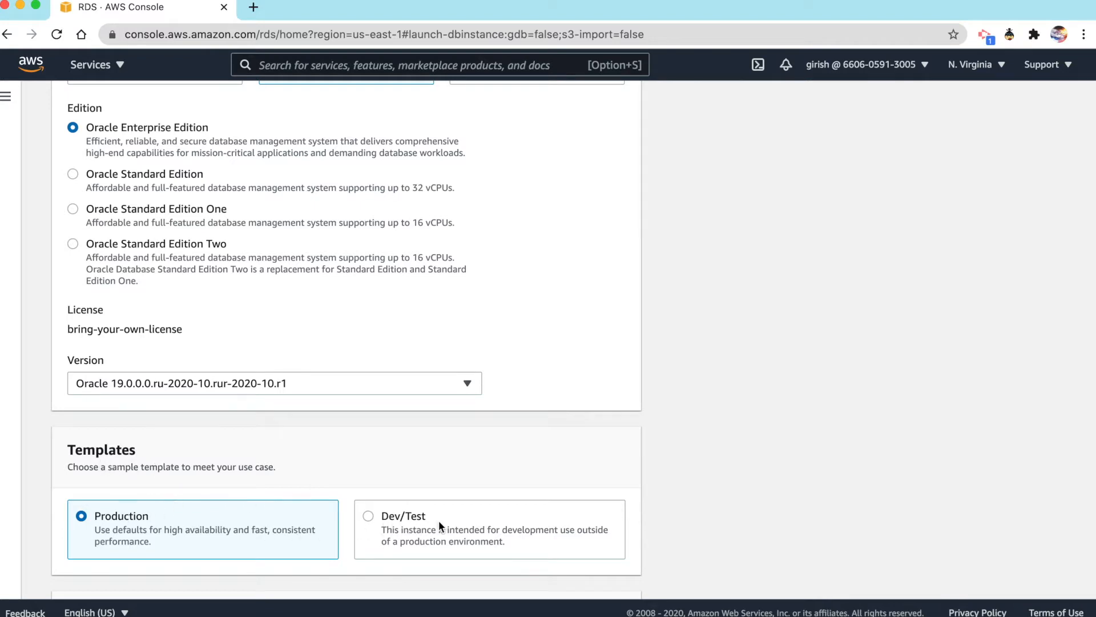
click(73, 174)
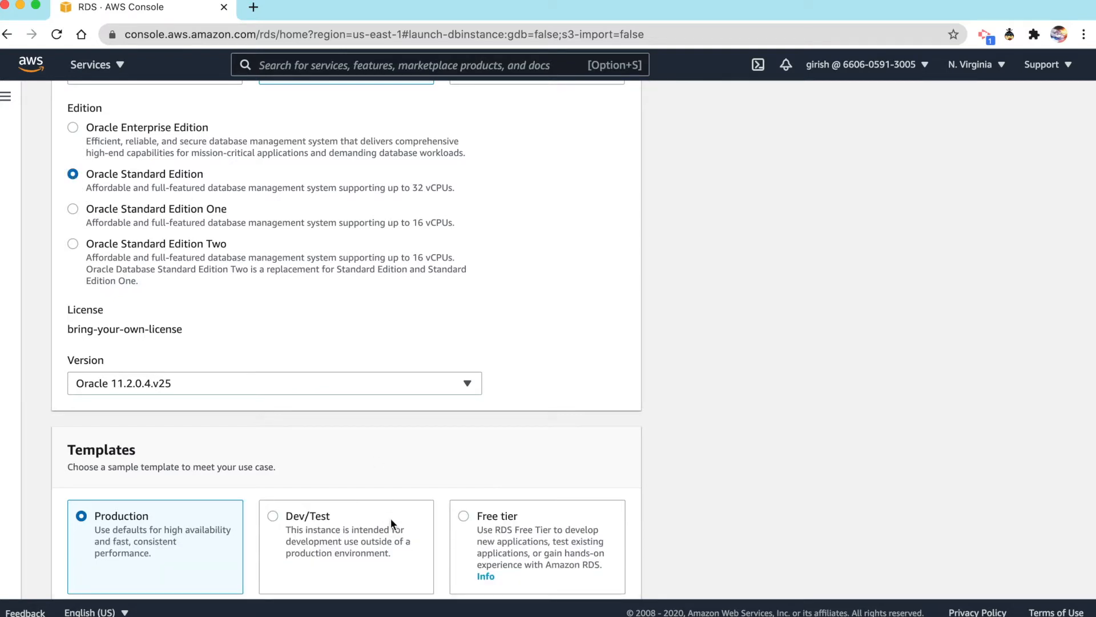
scroll(391, 518, down, 2)
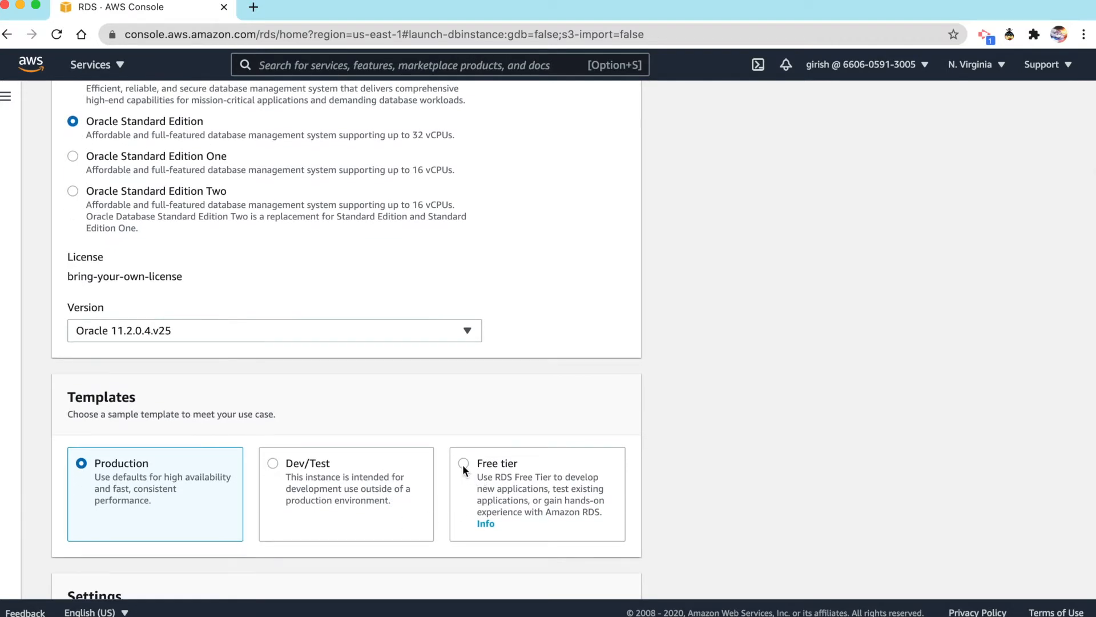
click(462, 464)
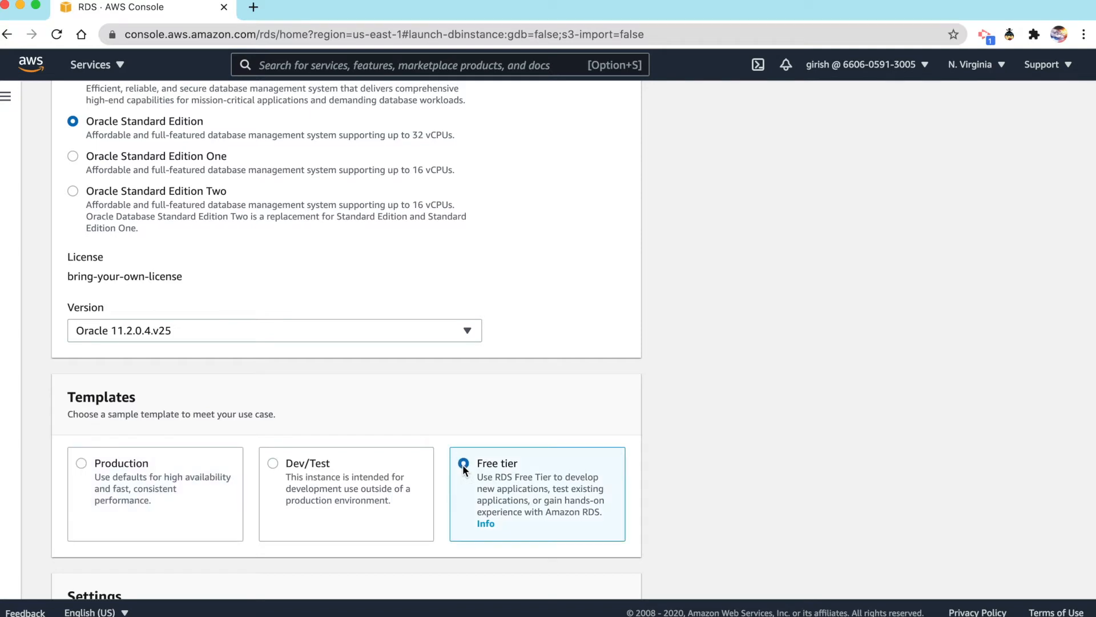
- Enter the master password for the DB instance's master user and repeat it in the confirmation field
scroll(463, 465, down, 10)
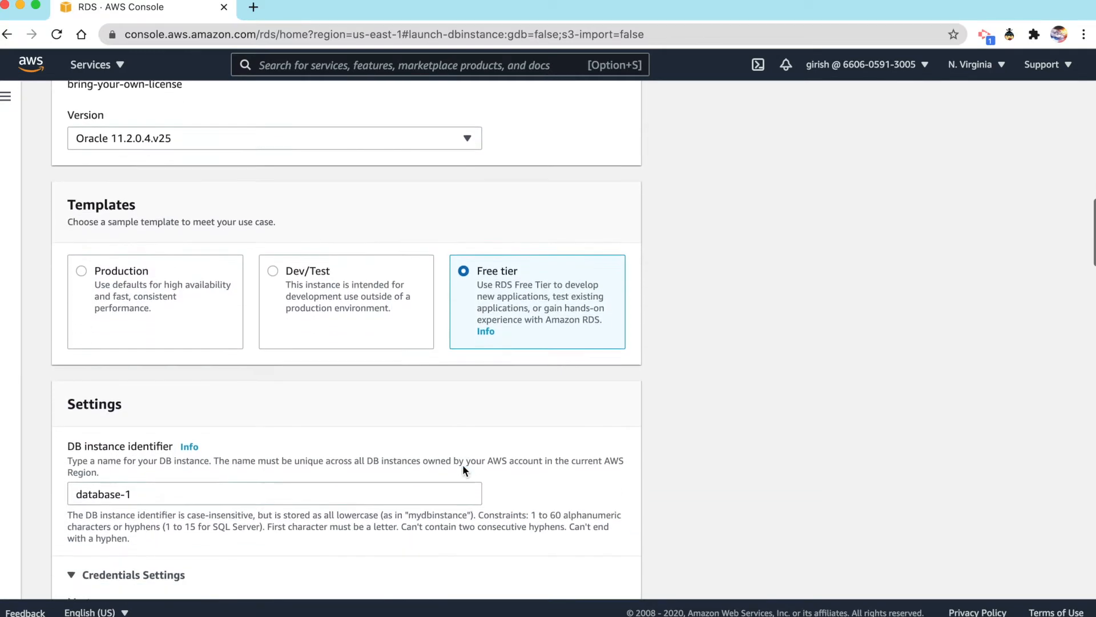
scroll(462, 467, down, 5)
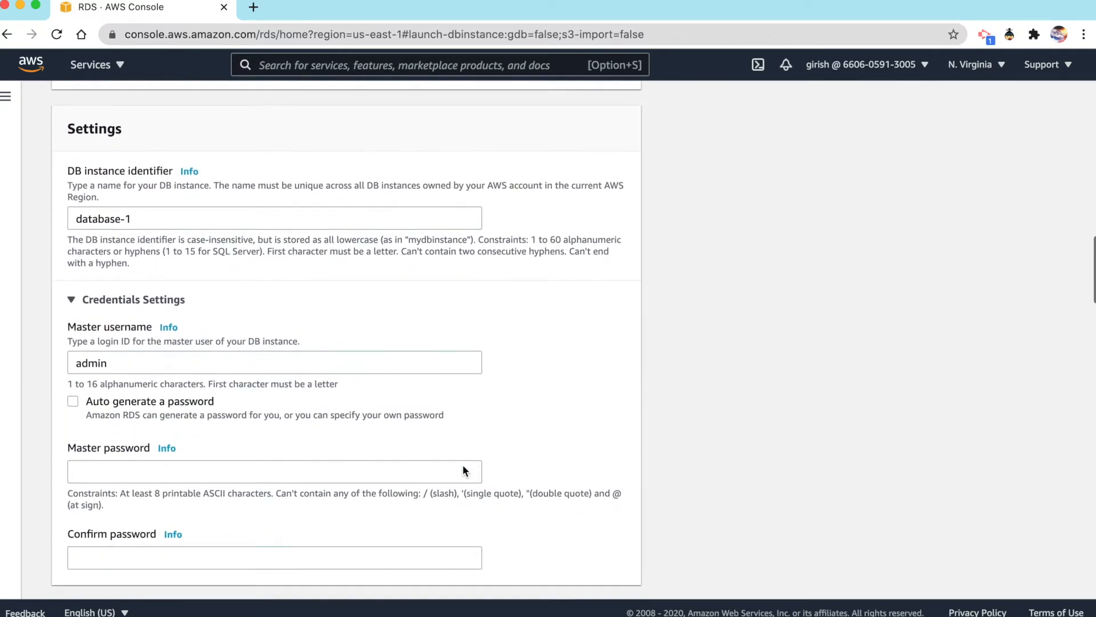
click(150, 477)
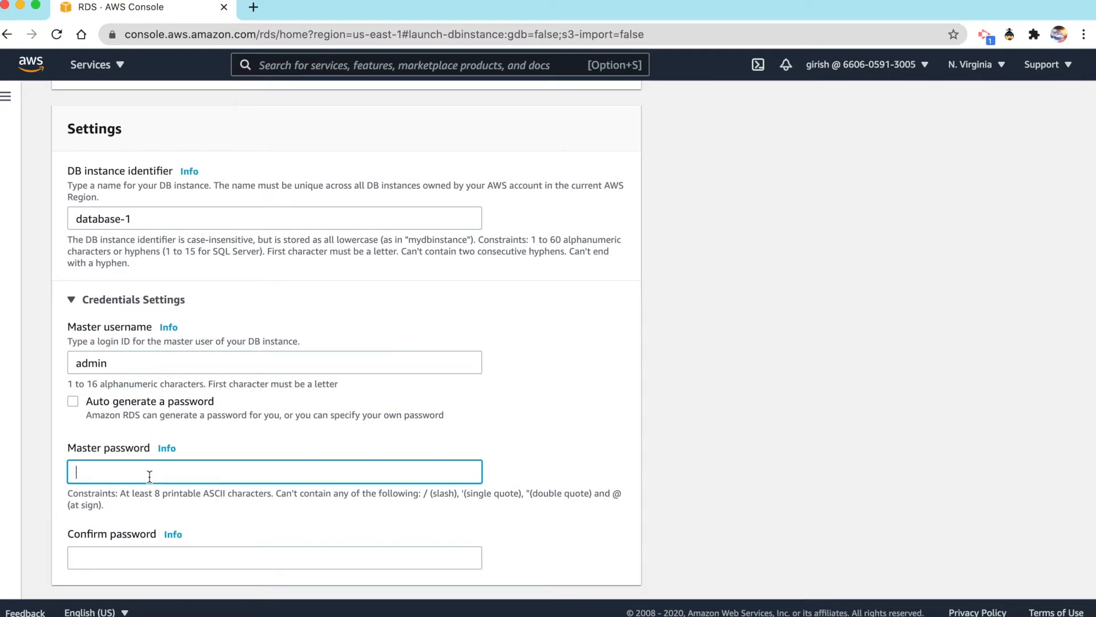
text(•••••••••••)
key(Tab)
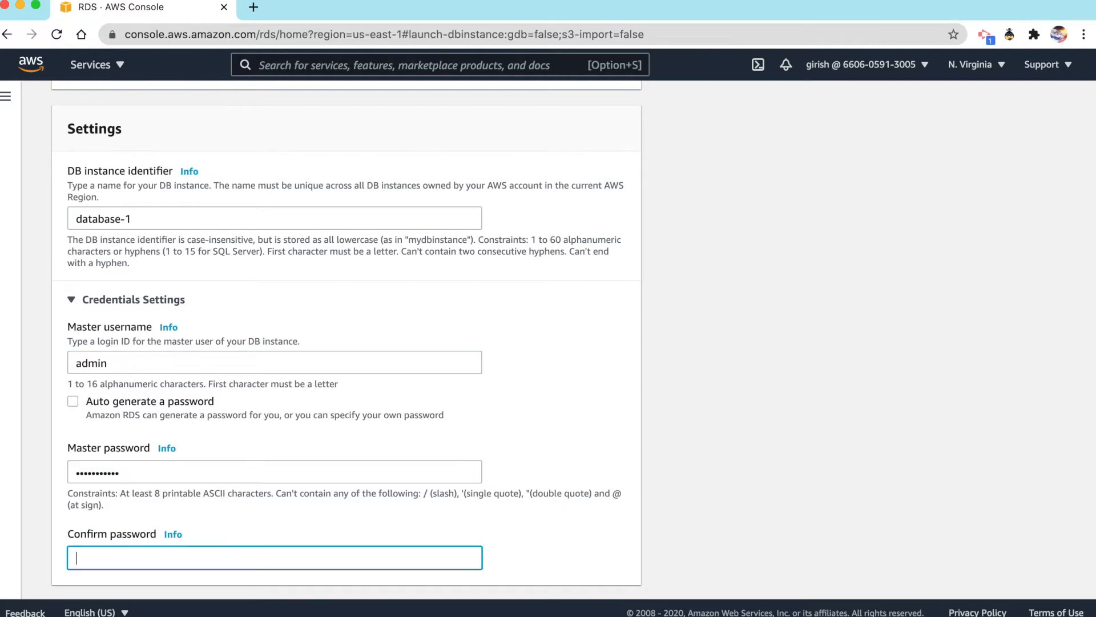
text(•••••••••••)
- Check the available storage types in the storage settings and disable storage autoscaling
scroll(296, 414, down, 5)
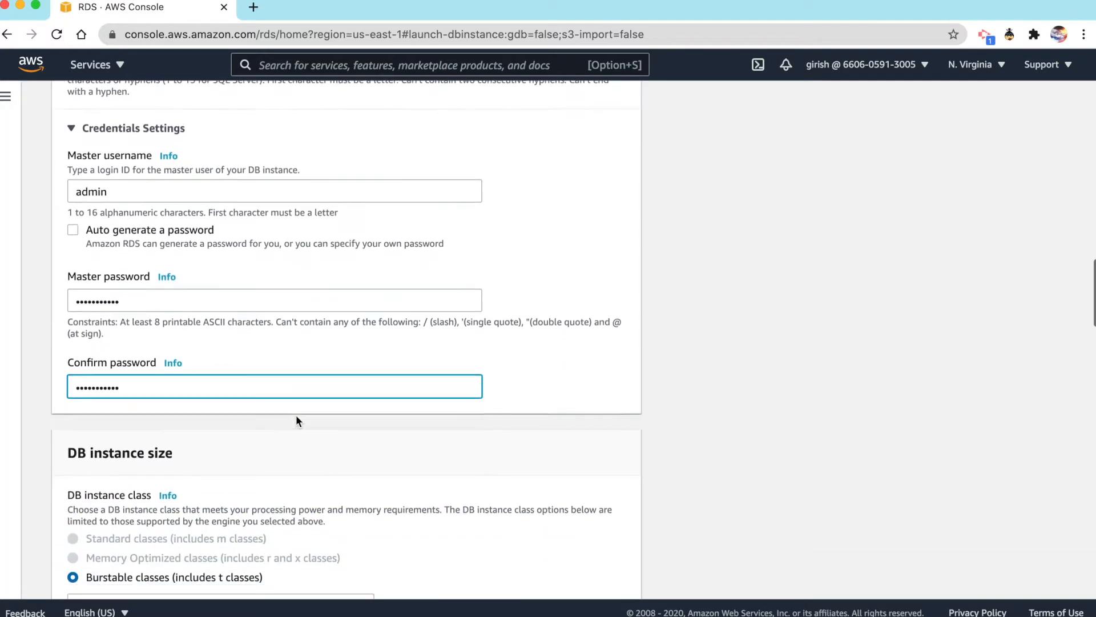
scroll(296, 421, down, 1)
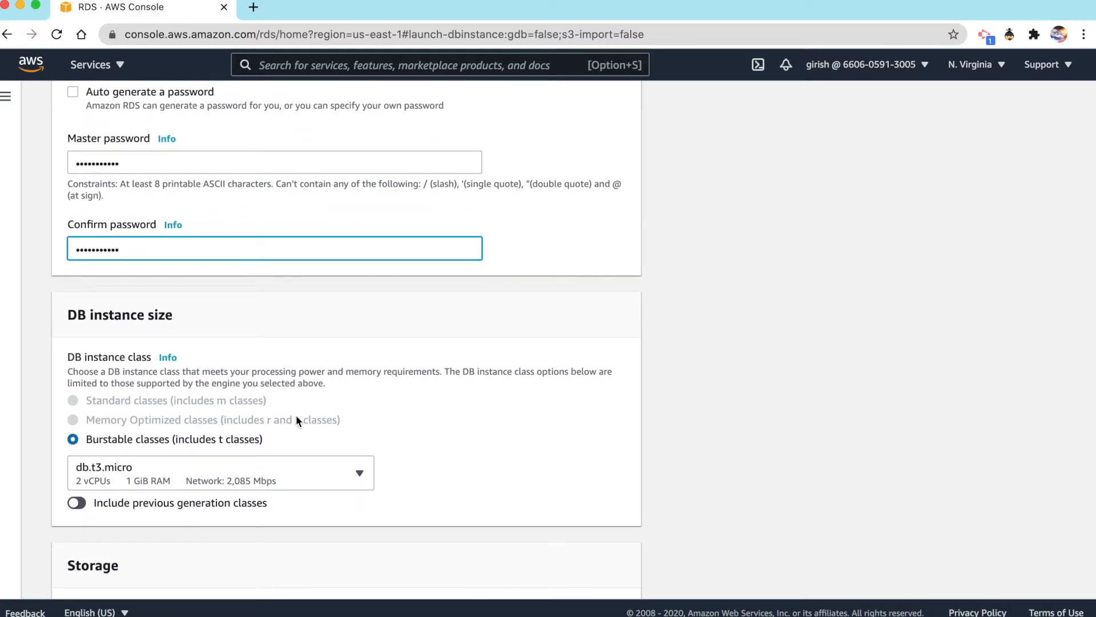
scroll(296, 420, down, 1)
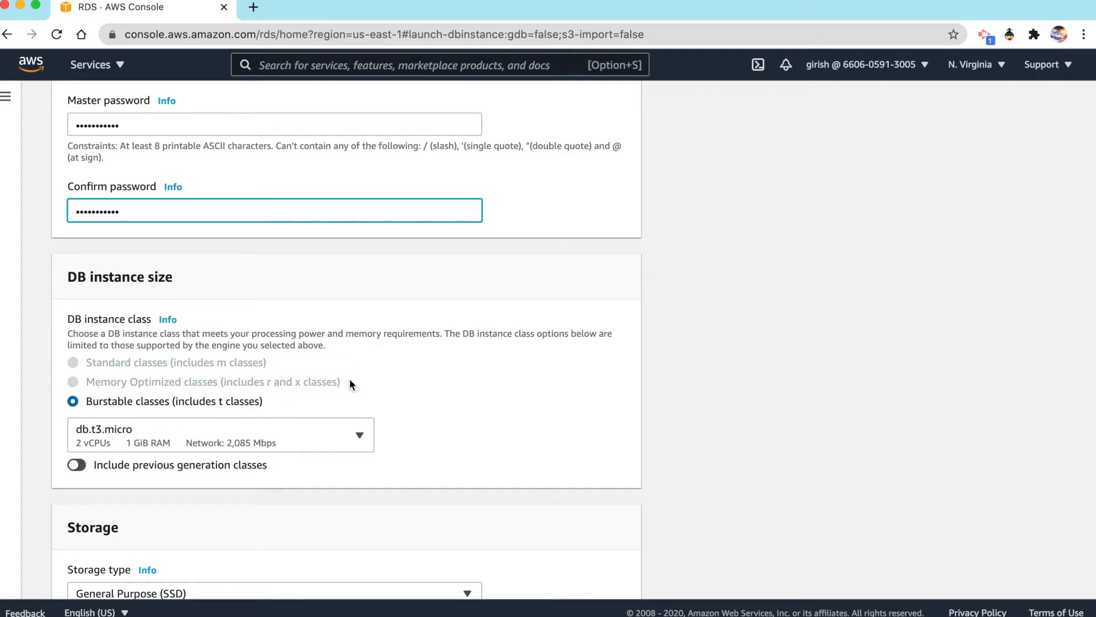
scroll(351, 382, down, 1)
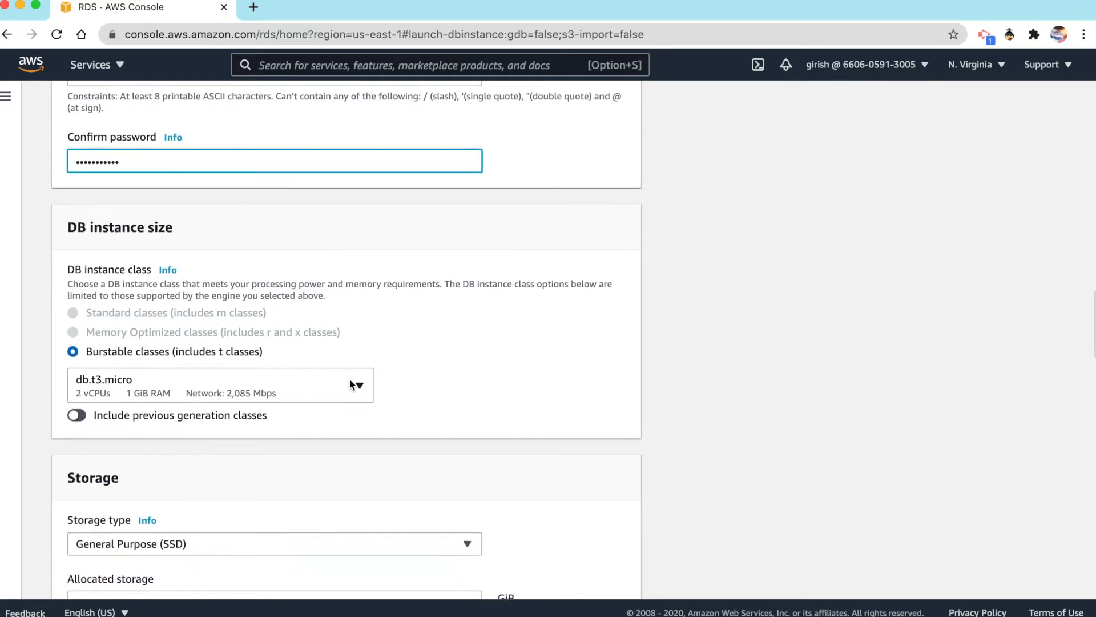
scroll(409, 381, down, 3)
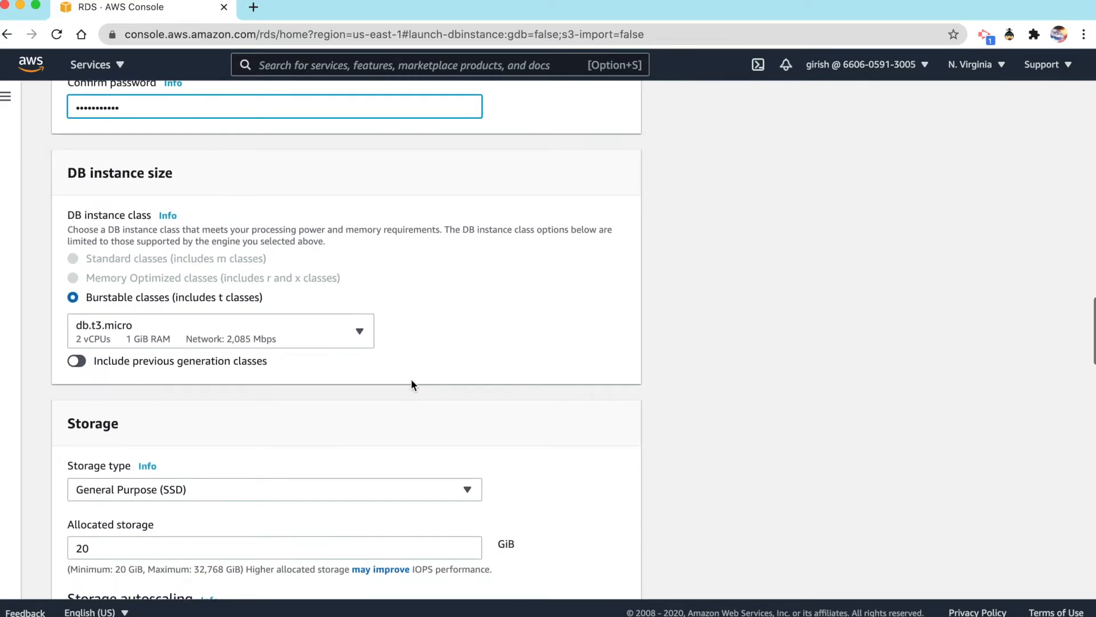
scroll(411, 378, down, 1)
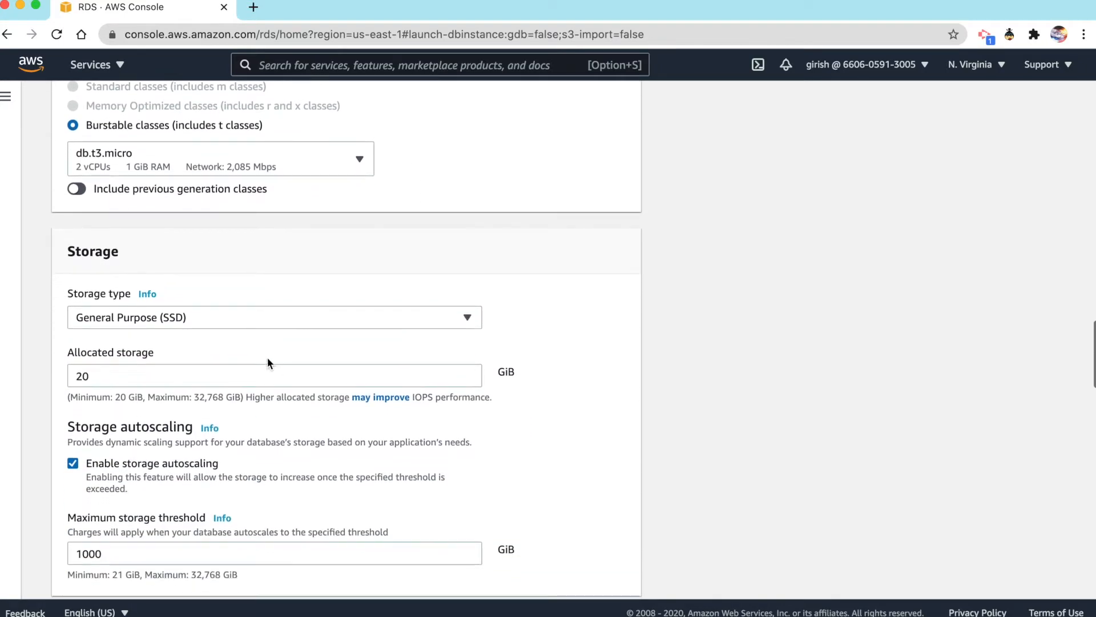
scroll(276, 347, down, 1)
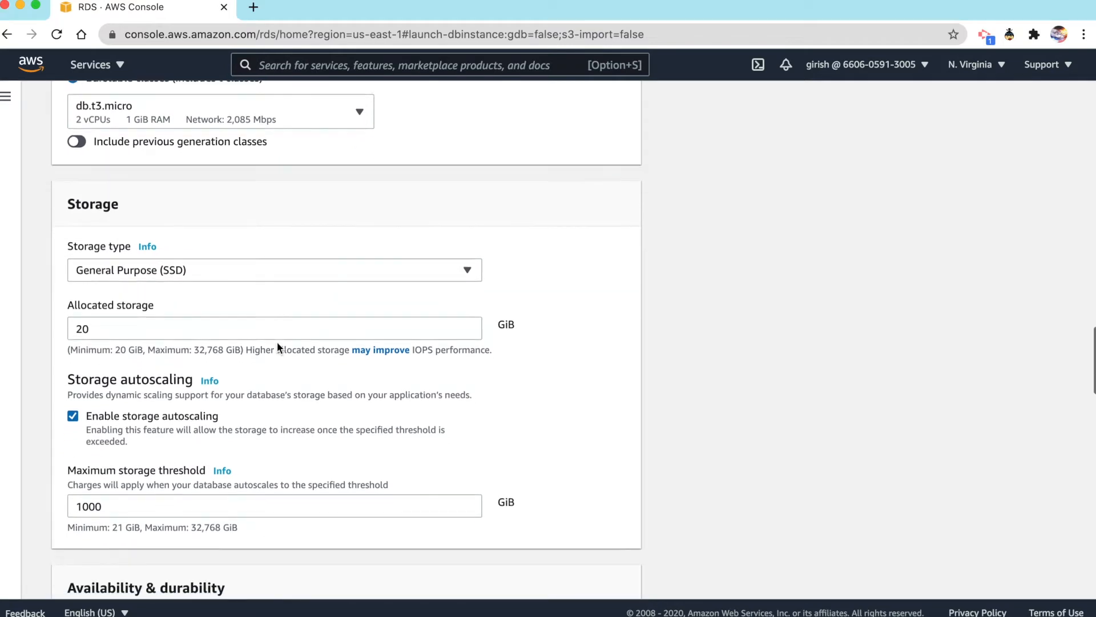
click(304, 279)
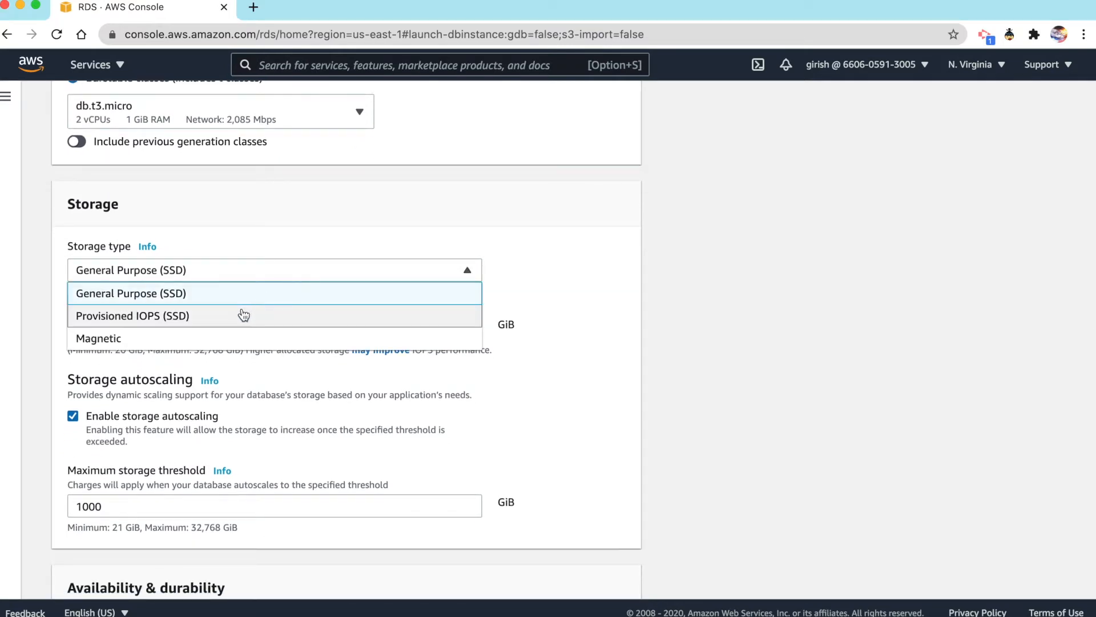
click(546, 275)
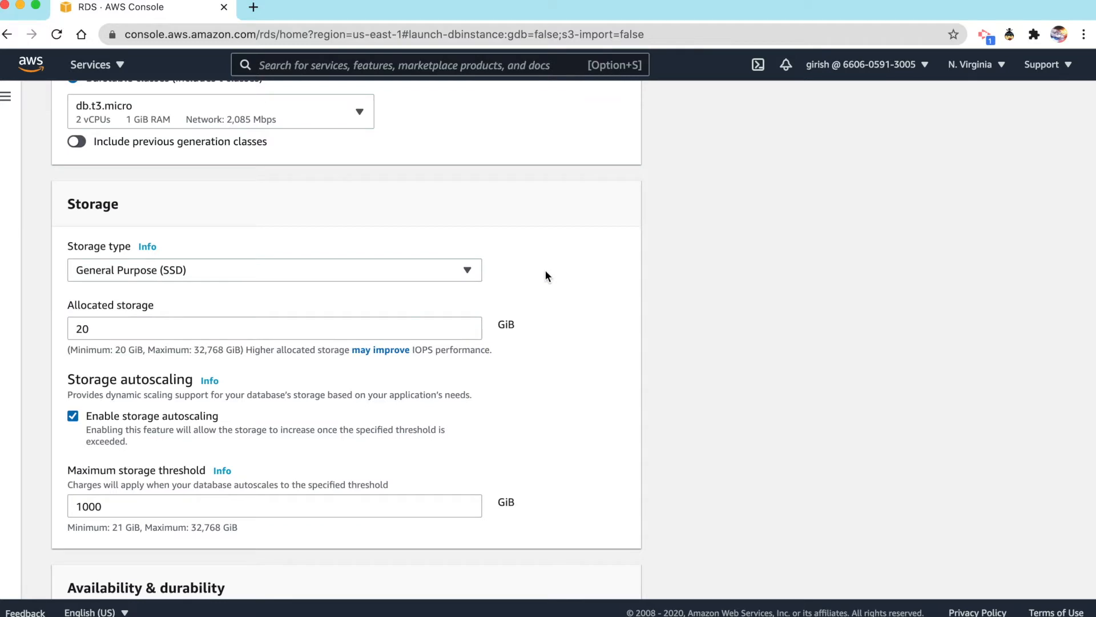
scroll(546, 275, down, 1)
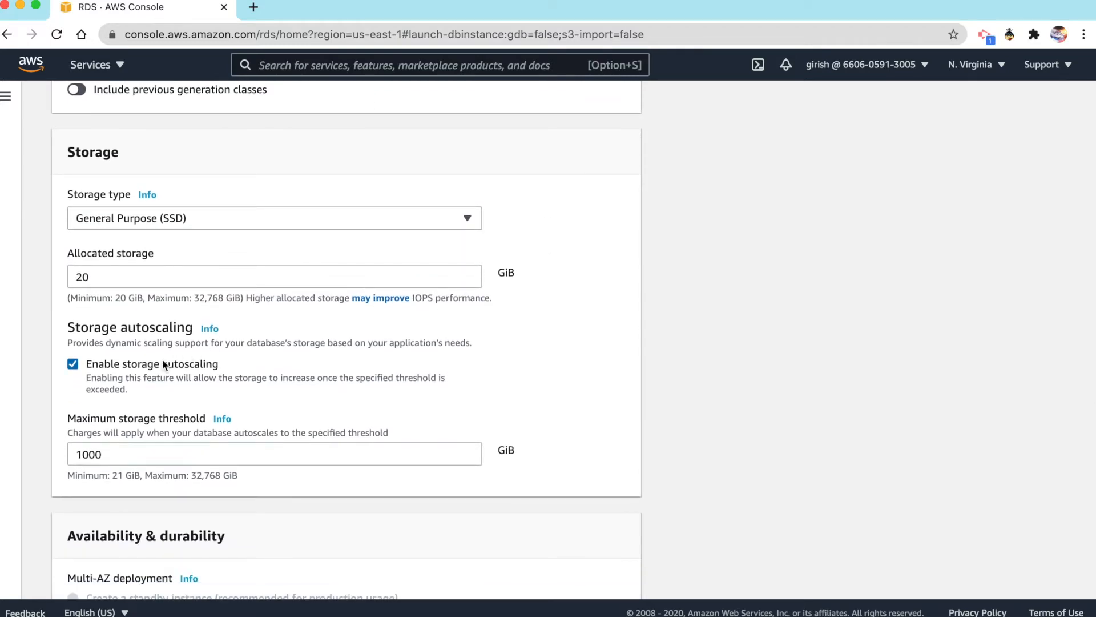
click(73, 366)
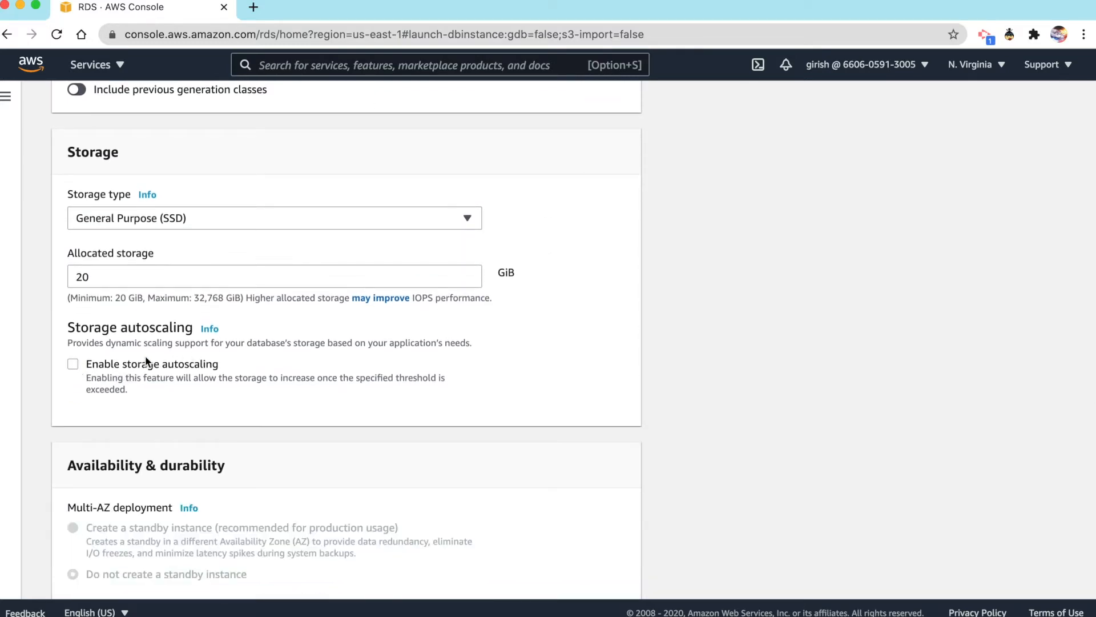
- Set public access to Yes in the connectivity settings
scroll(409, 365, down, 3)
scroll(409, 365, down, 1)
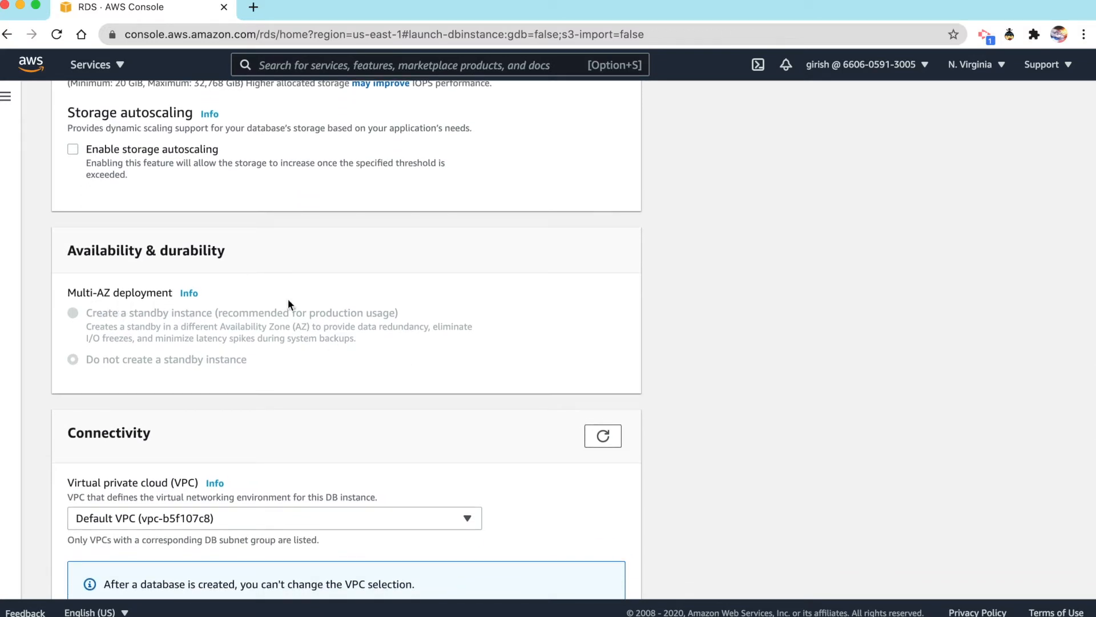
scroll(337, 301, down, 5)
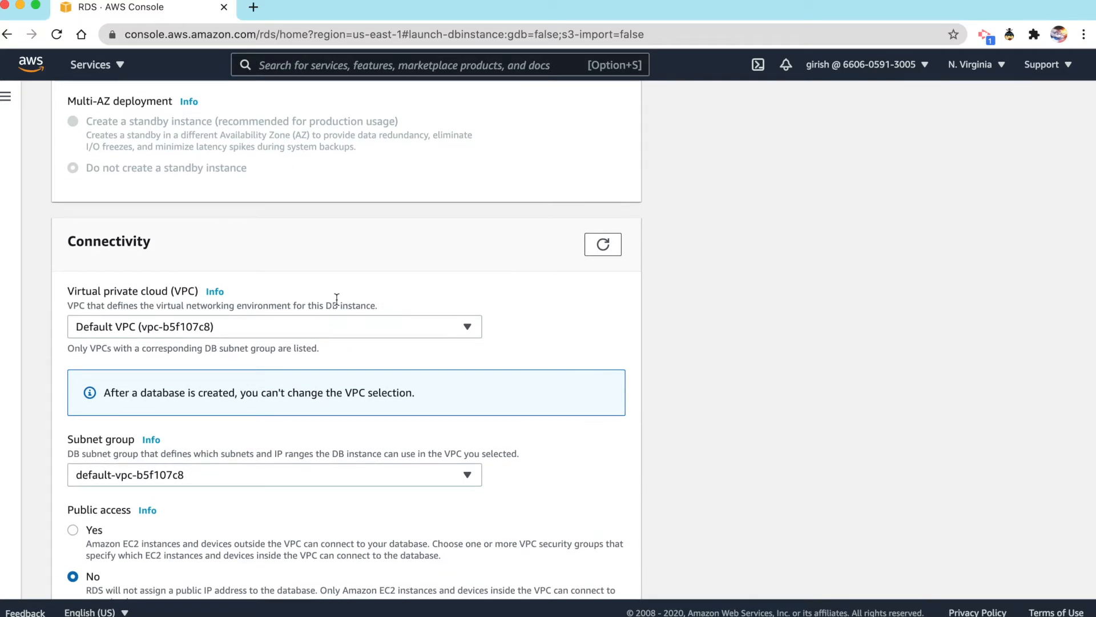
scroll(337, 299, down, 3)
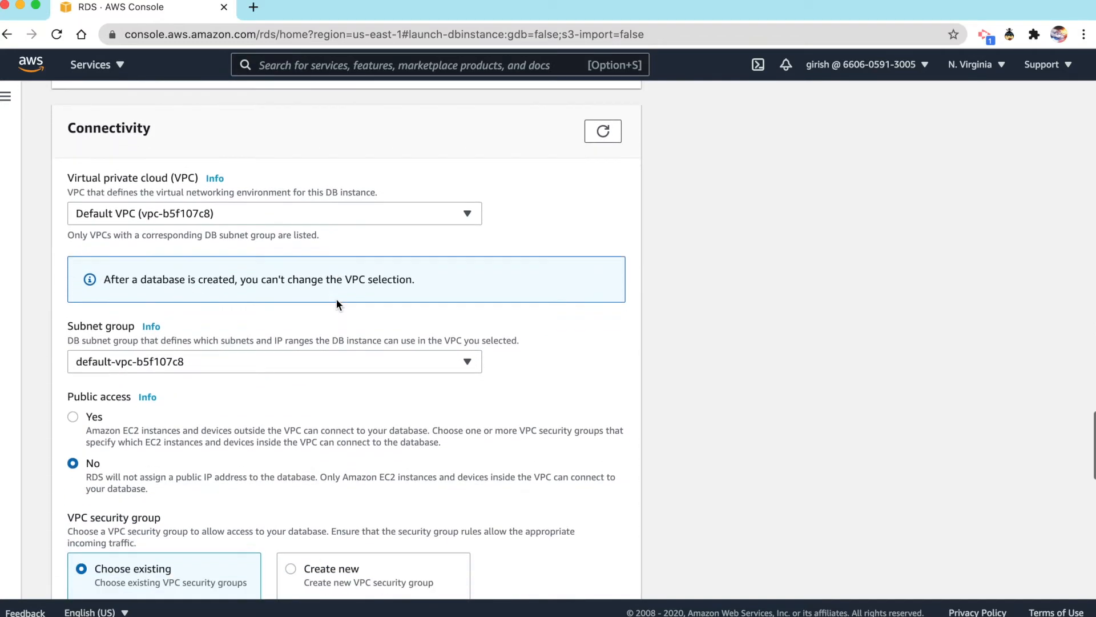
scroll(337, 299, down, 3)
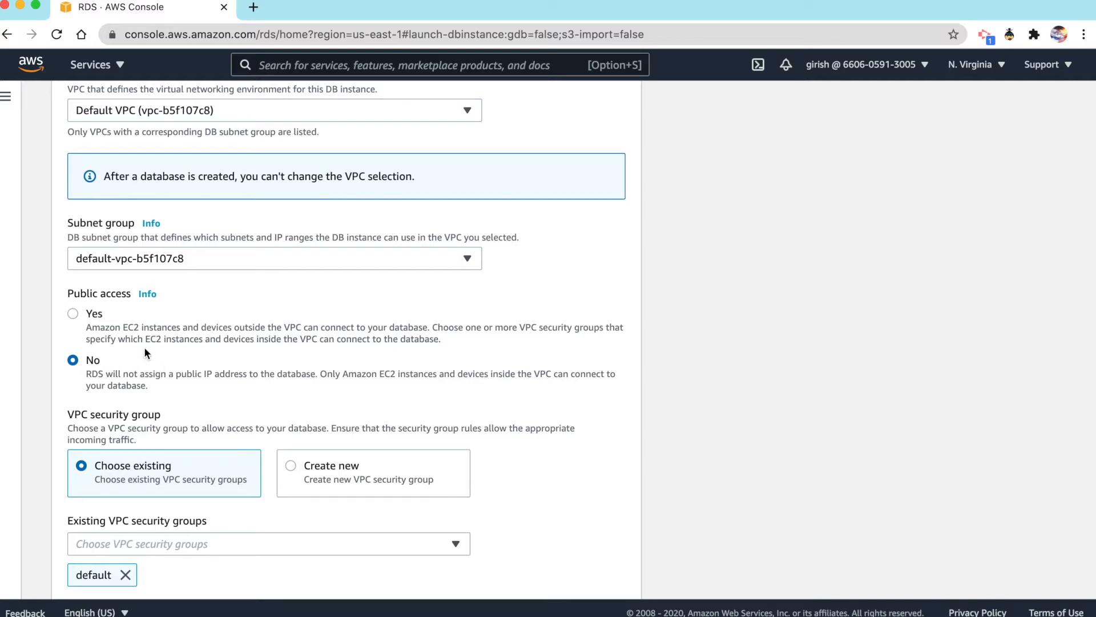
click(74, 316)
scroll(315, 380, down, 3)
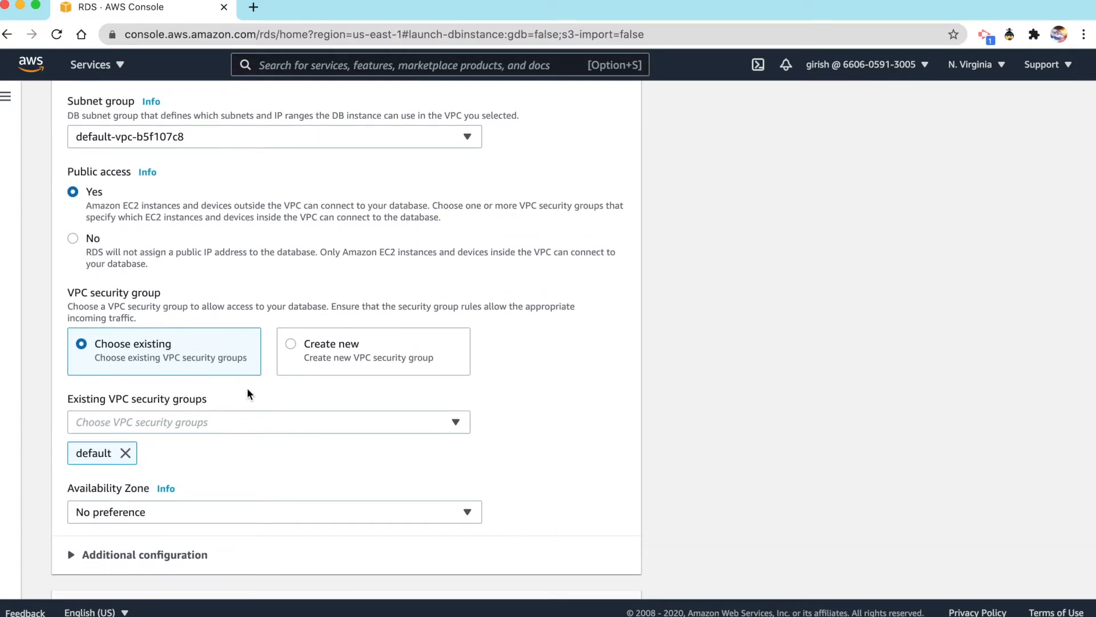
scroll(247, 391, down, 2)
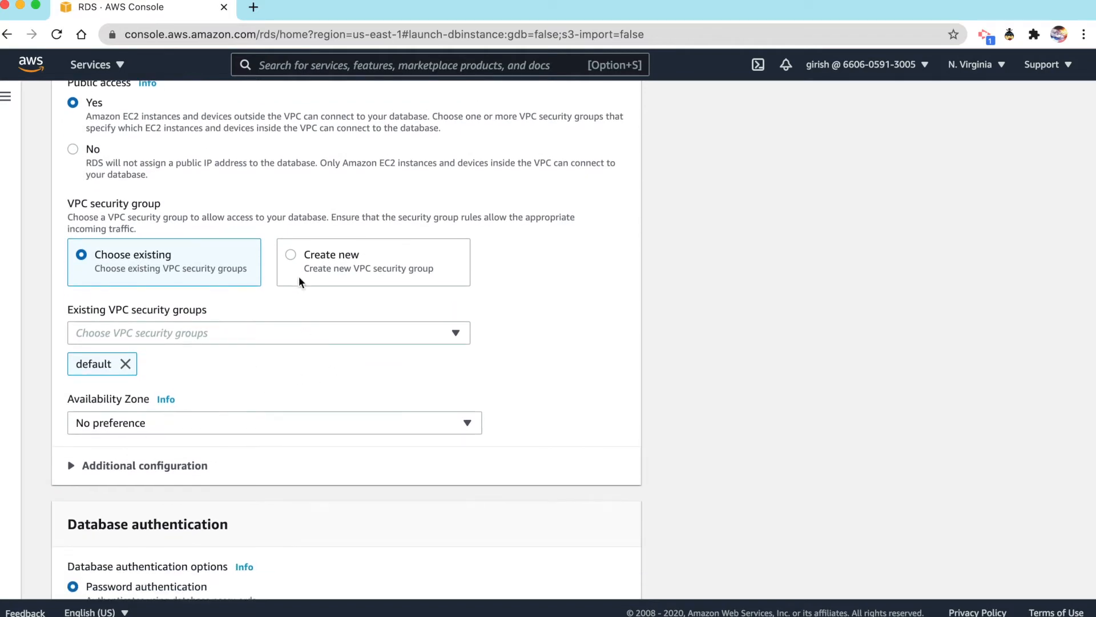
click(290, 254)
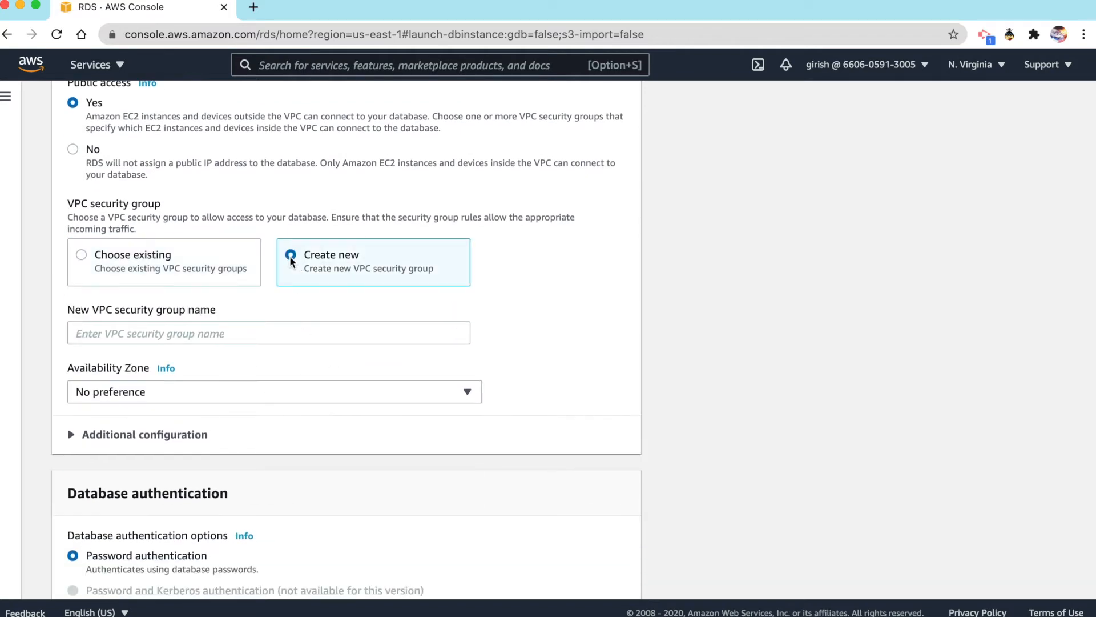
click(179, 331)
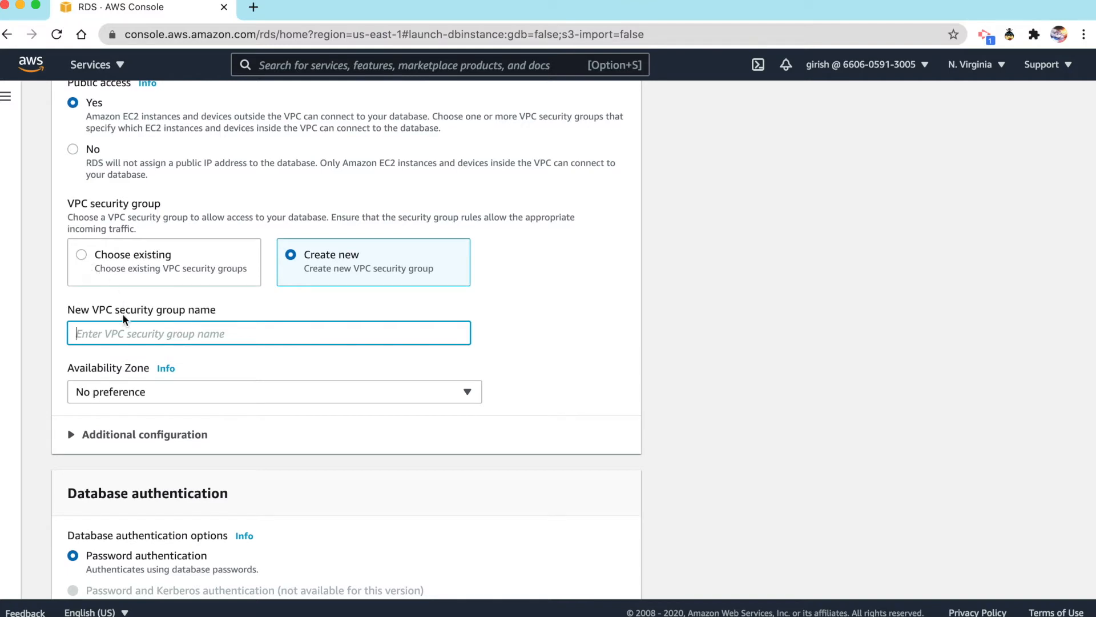
- Choose existing VPC security groups, replacing the default group with RDS_DEMO_SECGRP
click(80, 258)
click(113, 363)
click(228, 341)
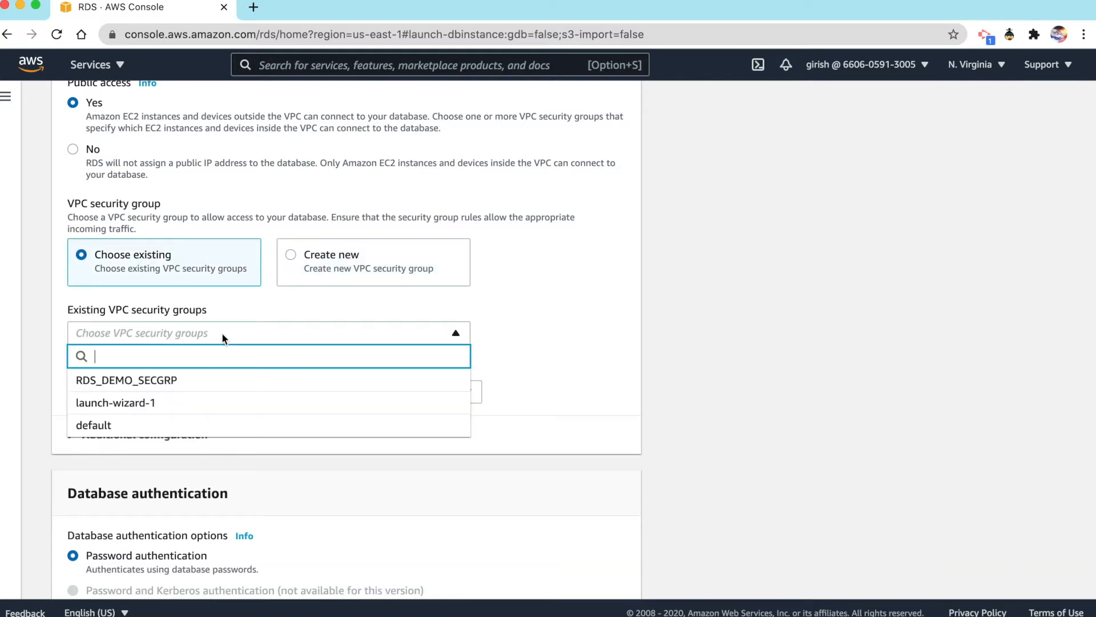
click(142, 385)
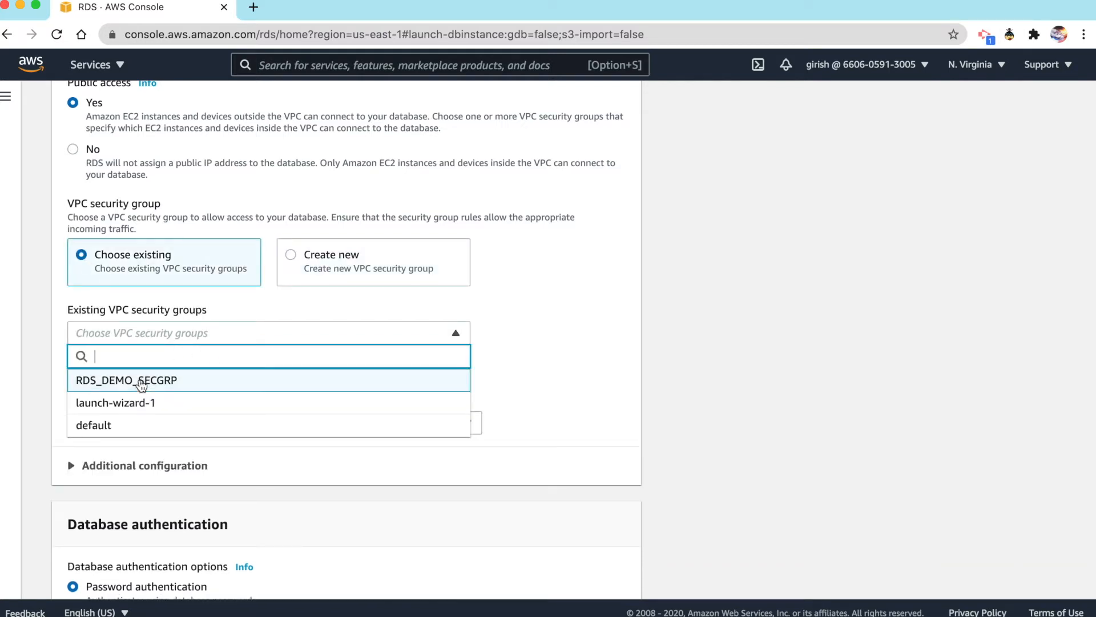
click(590, 377)
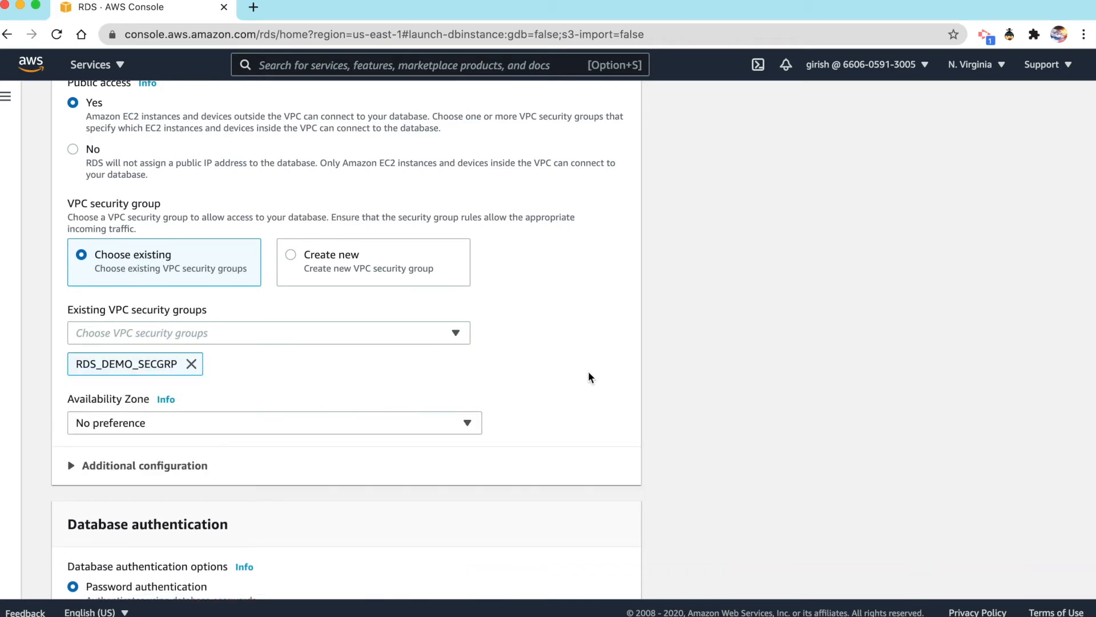
- Expand the additional connectivity configuration to examine the database port
scroll(590, 377, down, 3)
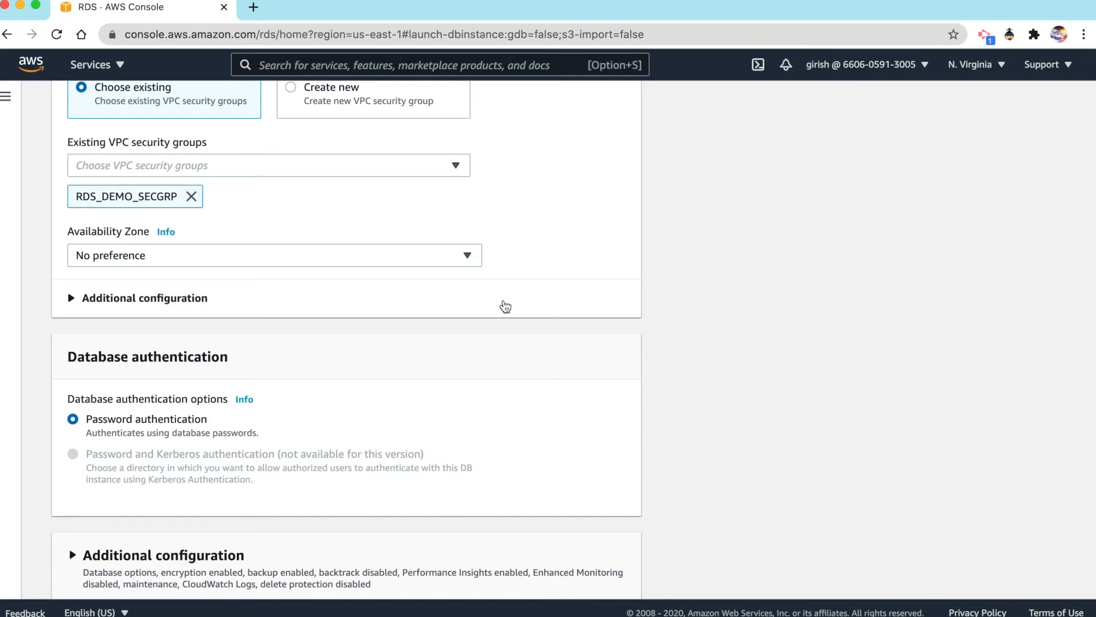
click(71, 300)
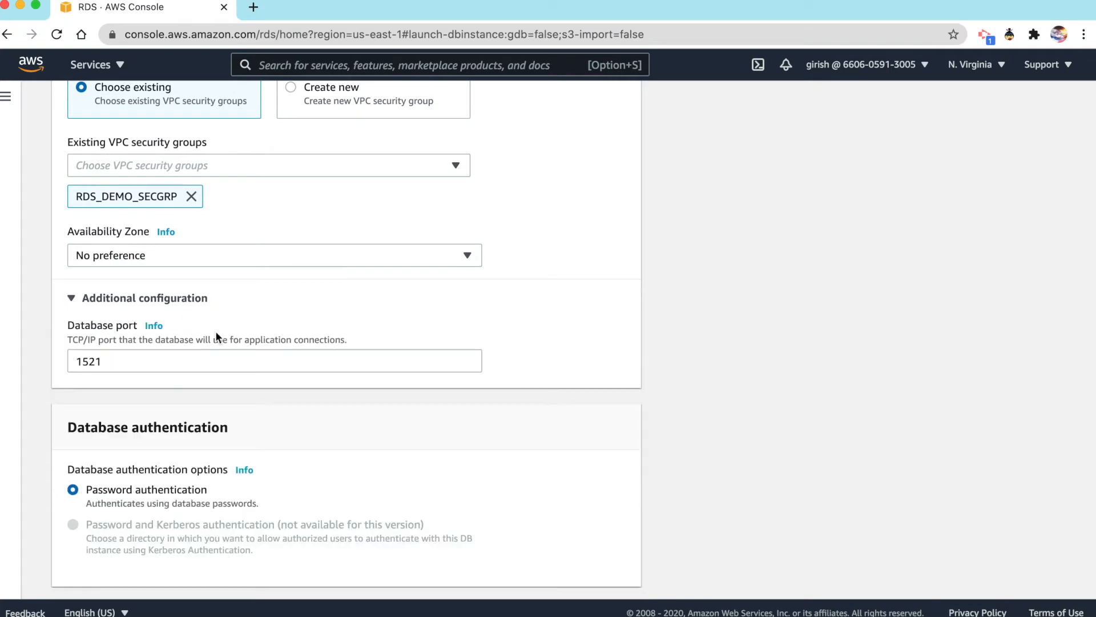
- Expand the additional configuration below the authentication options and set the initial database name to TESTDB
scroll(214, 330, down, 1)
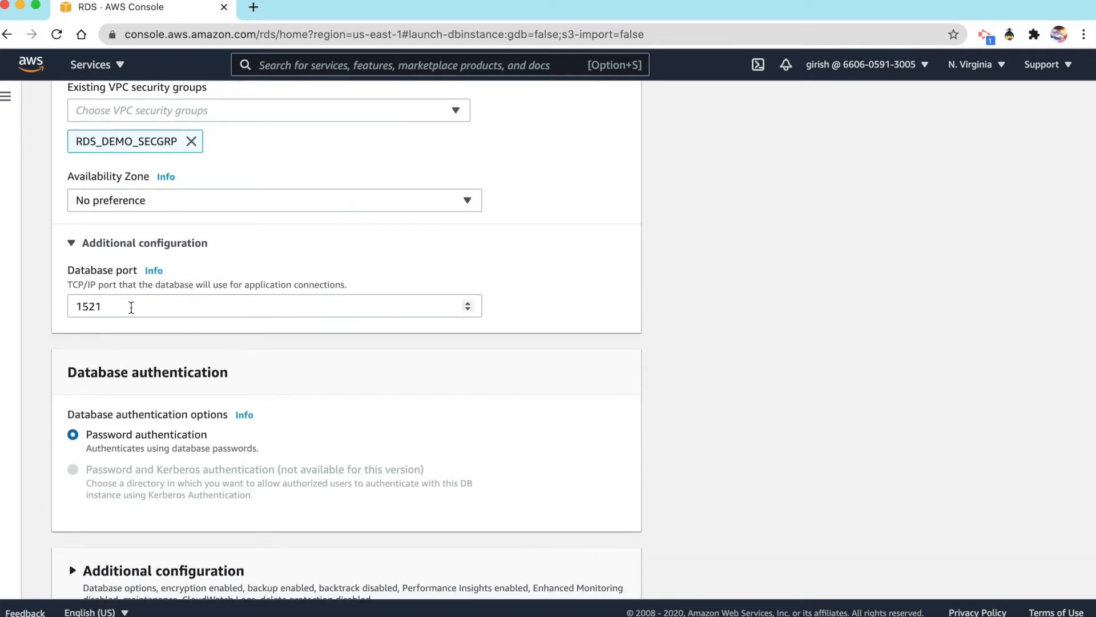
scroll(311, 355, down, 2)
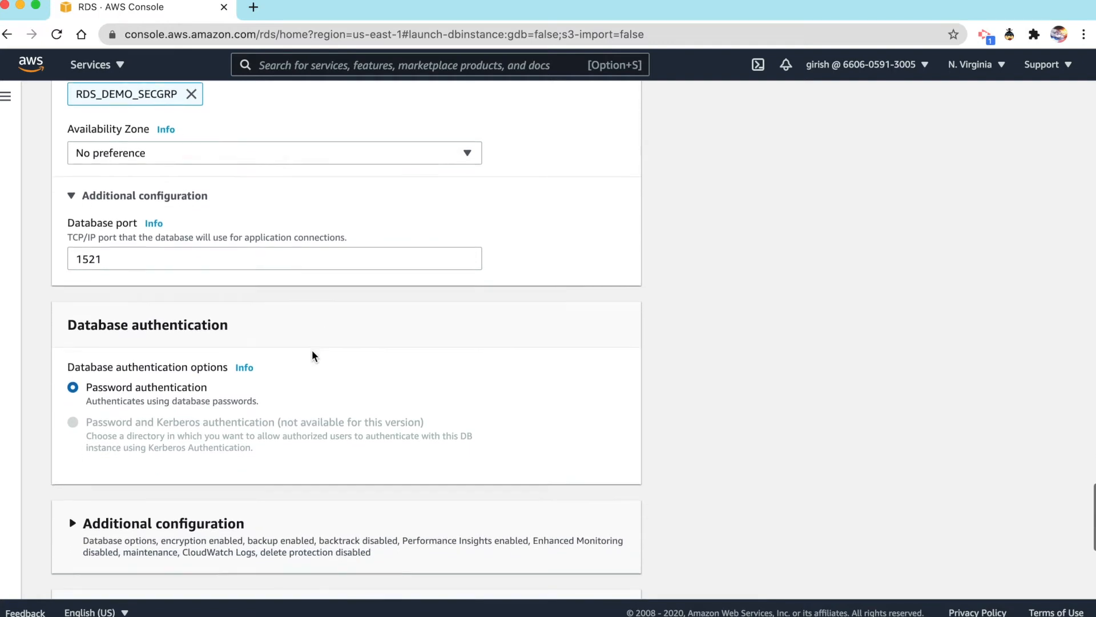
scroll(312, 355, down, 3)
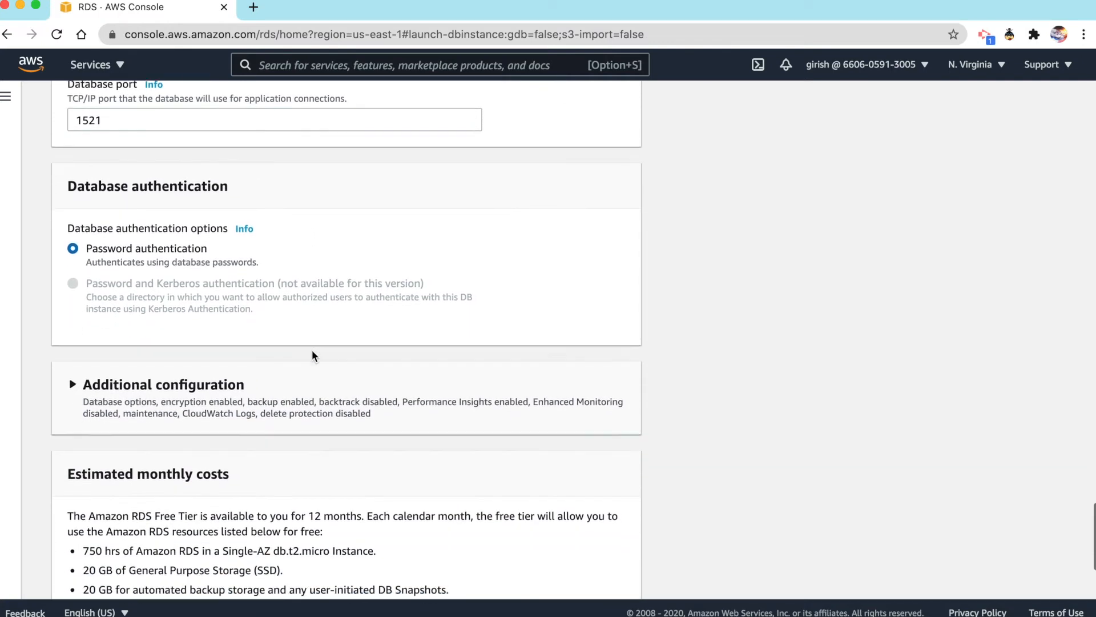
scroll(313, 355, down, 1)
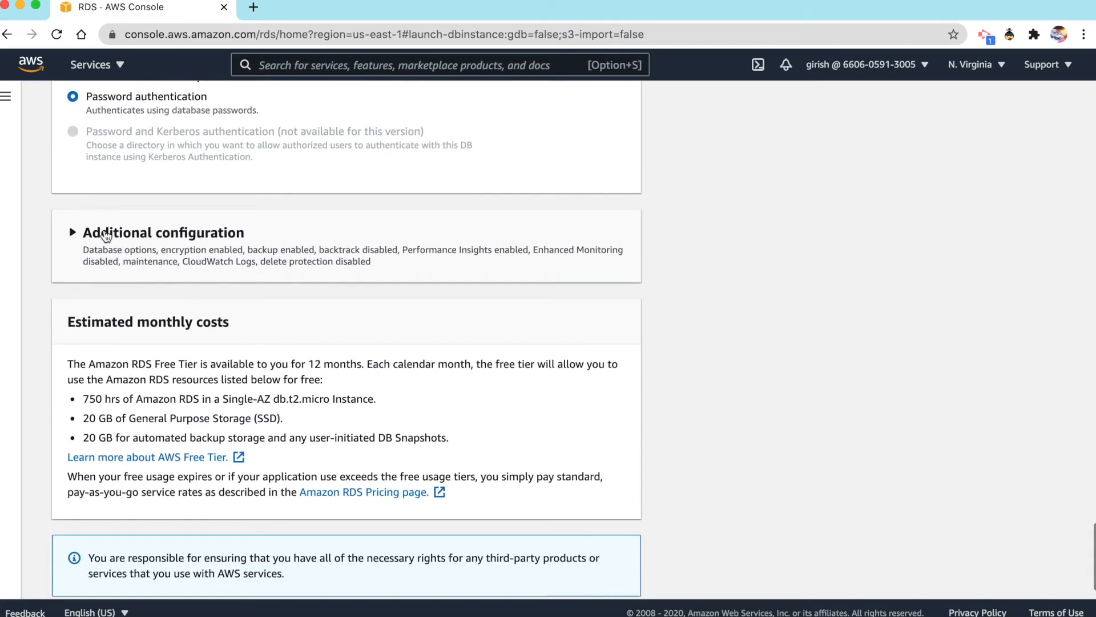
click(73, 234)
scroll(230, 343, down, 1)
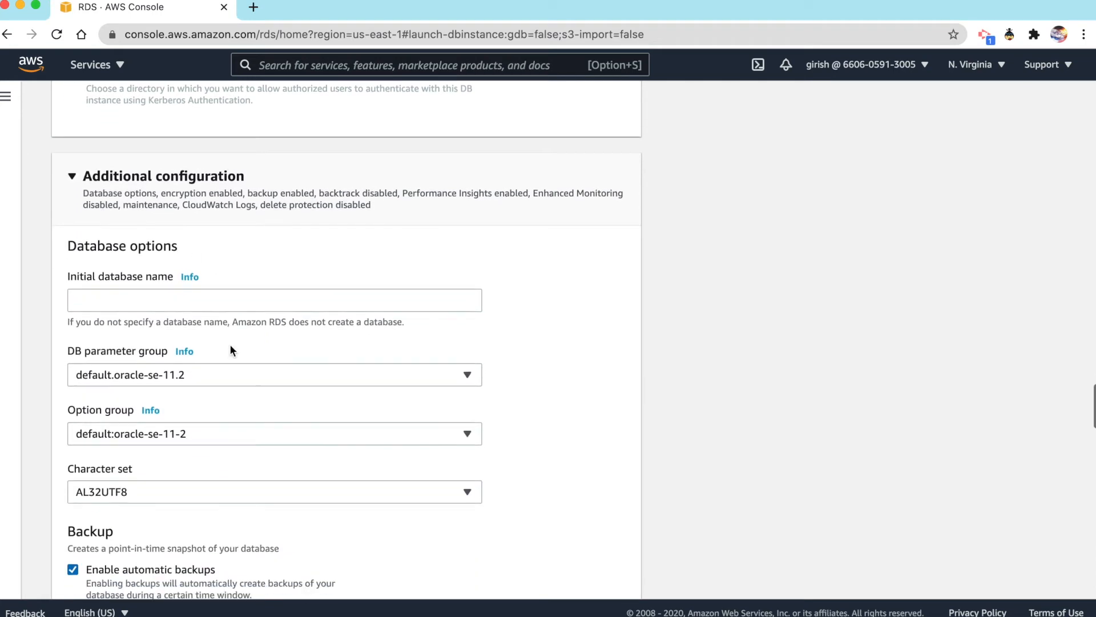
click(123, 298)
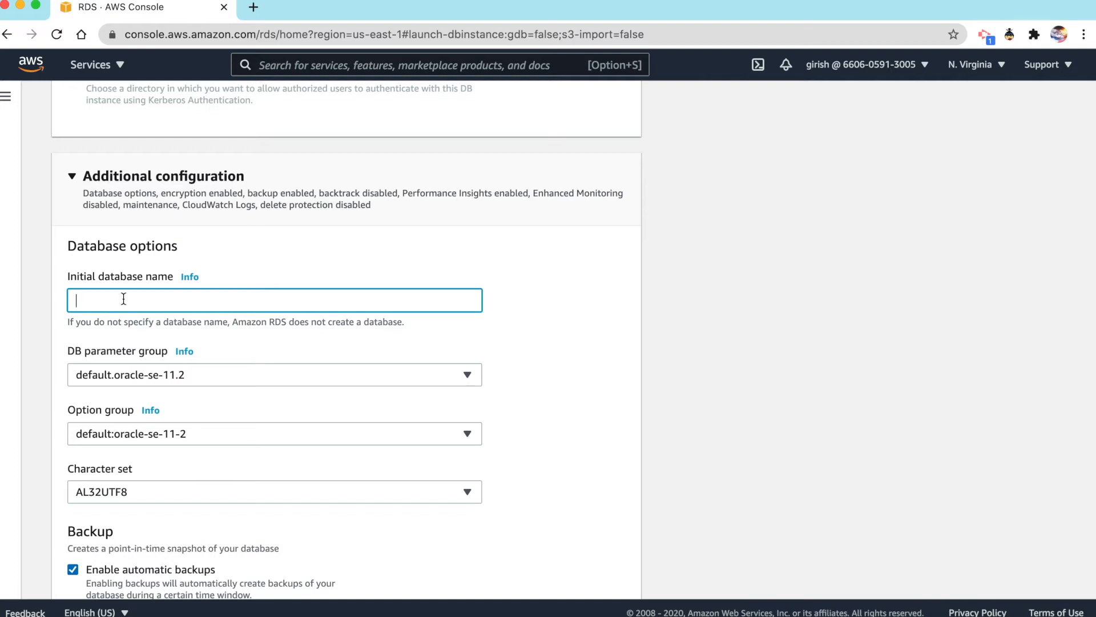
text(TESTDB)
click(530, 380)
- Disable automatic backups in the additional configuration
scroll(530, 380, down, 2)
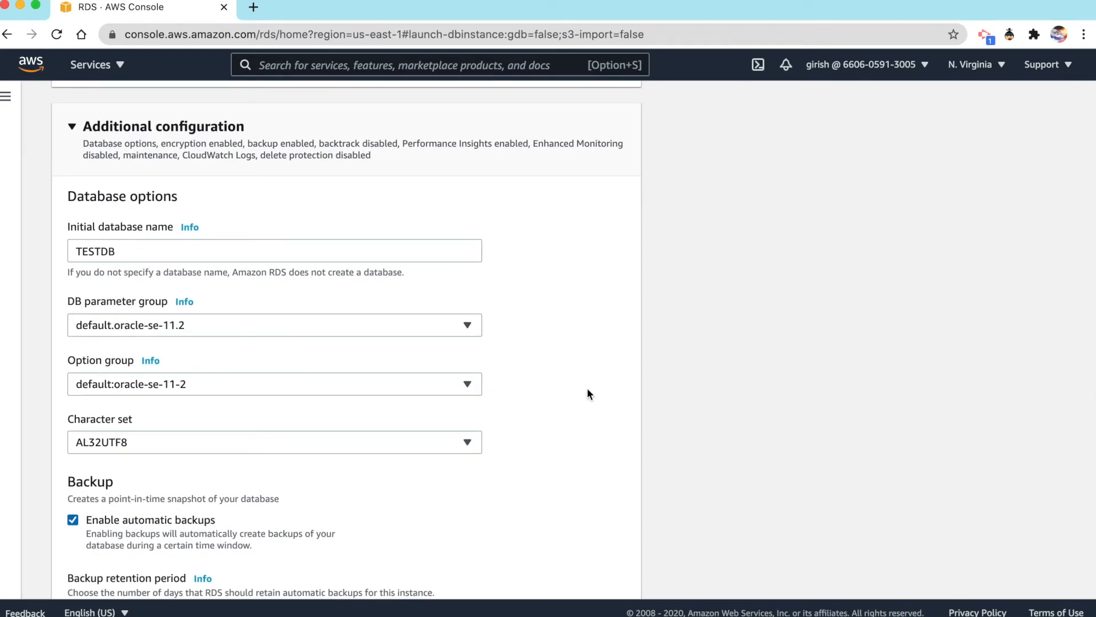
scroll(588, 393, down, 4)
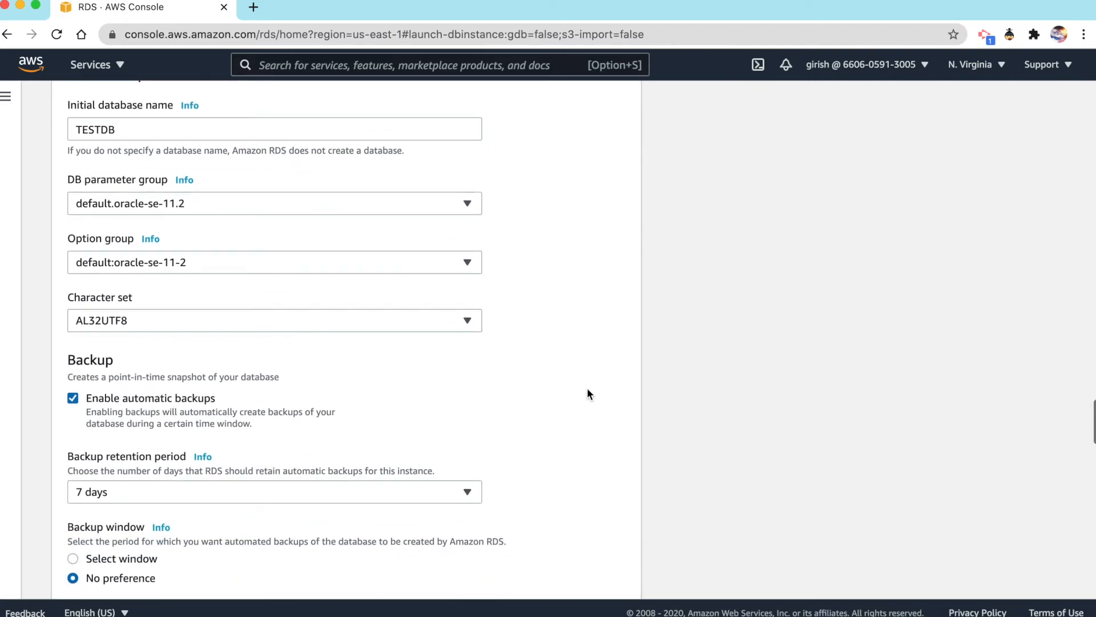
scroll(587, 394, down, 1)
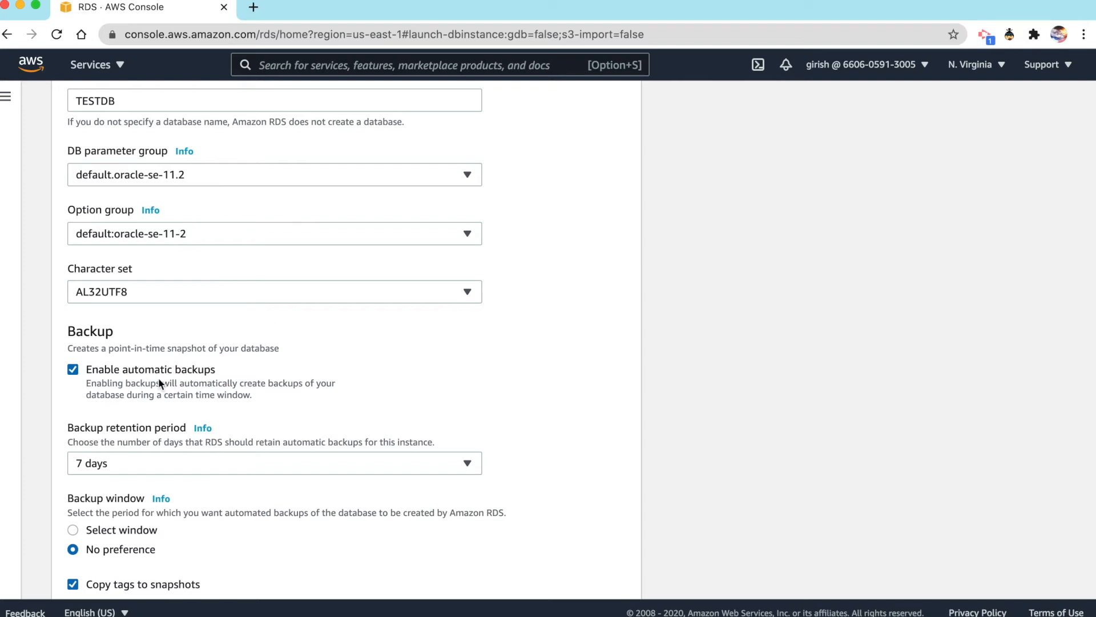
click(75, 370)
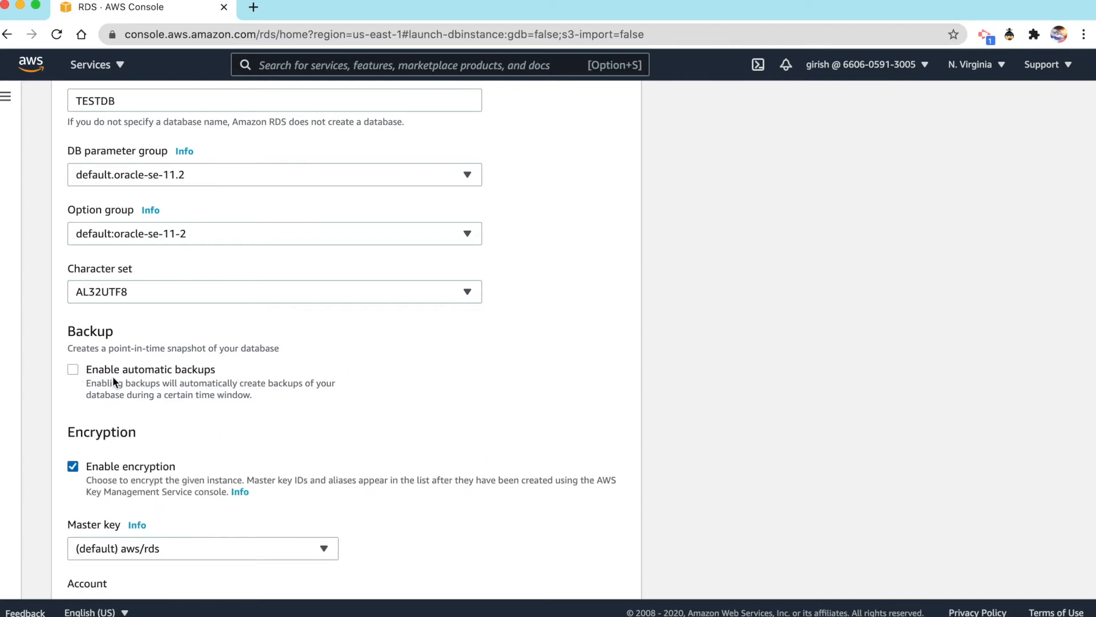
- Disable encryption and Performance Insights for the database instance
scroll(362, 374, down, 3)
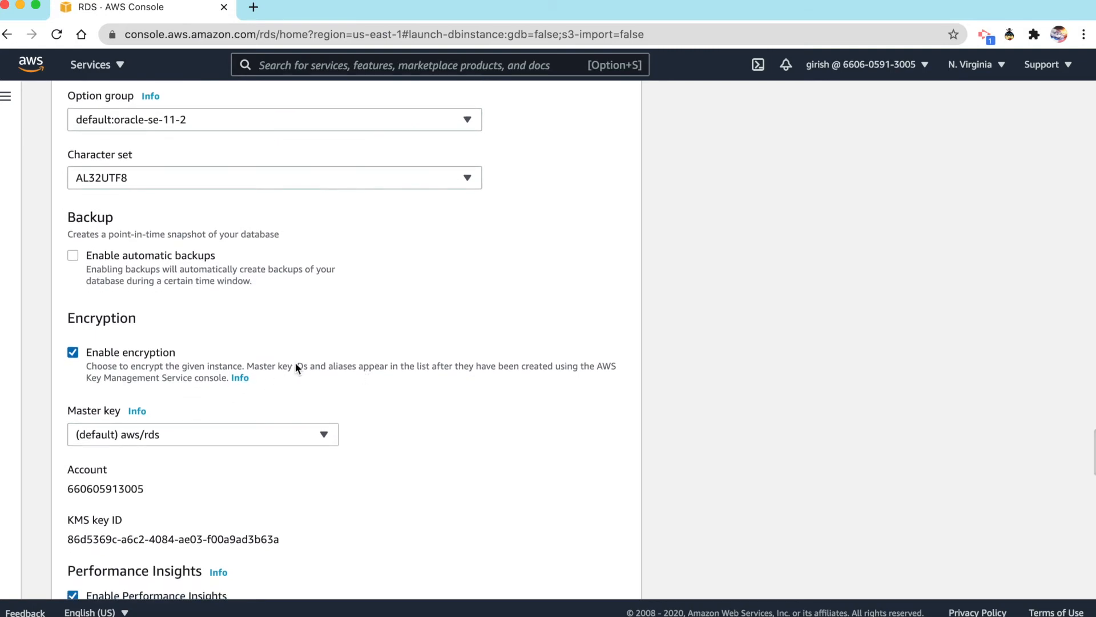
click(73, 353)
scroll(388, 311, down, 3)
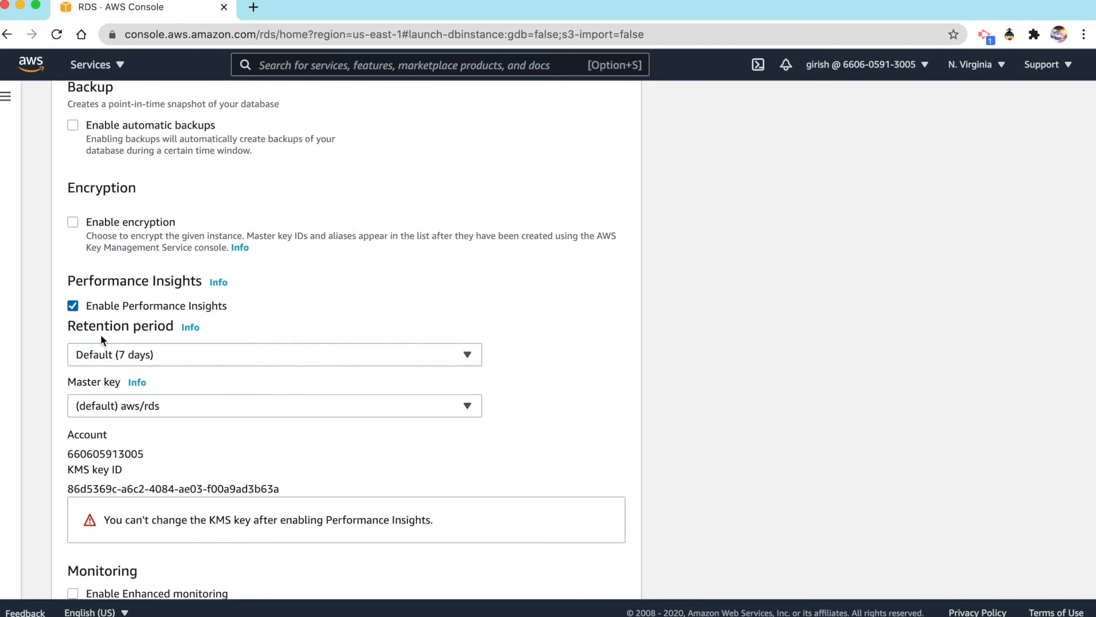
click(73, 305)
- Review the log export, maintenance and deletion protection settings, and submit the configuration to create the database
scroll(422, 302, down, 1)
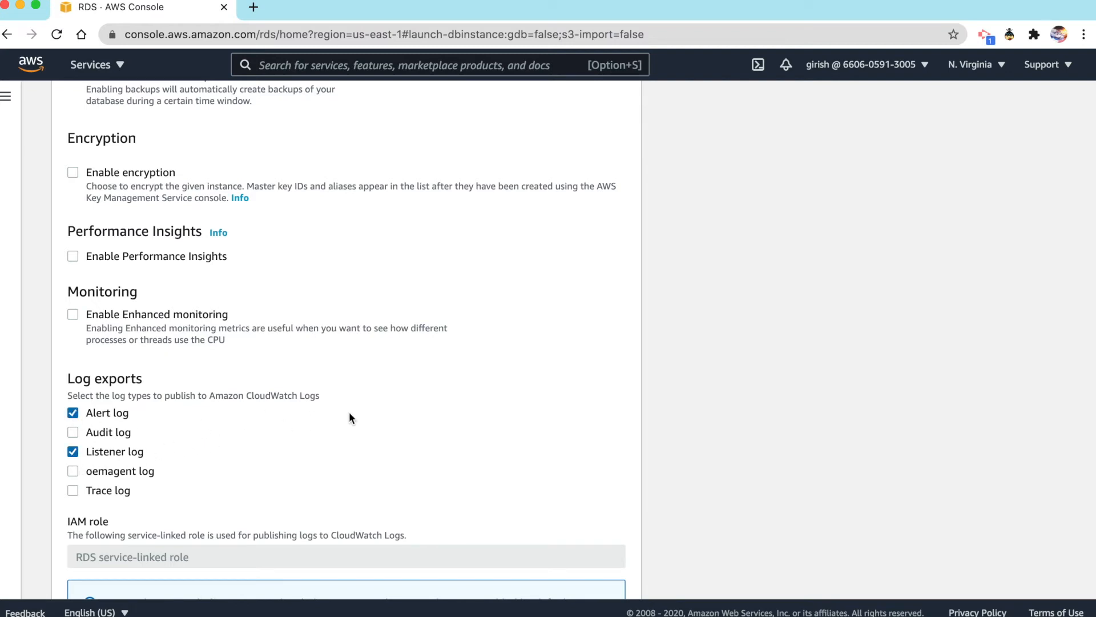
scroll(350, 416, down, 5)
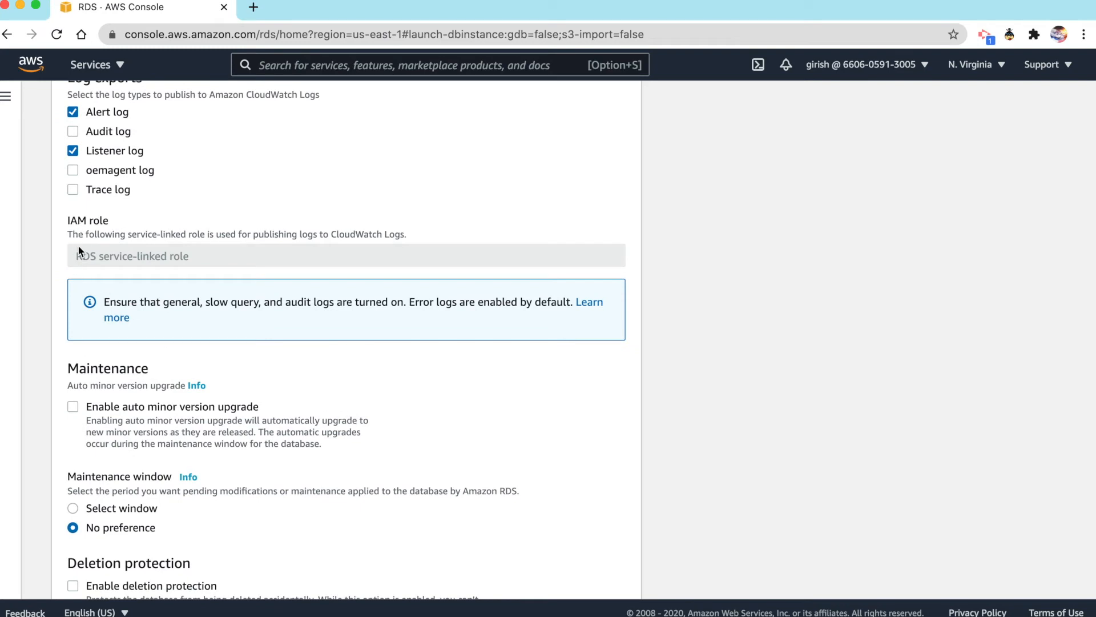
scroll(260, 249, down, 3)
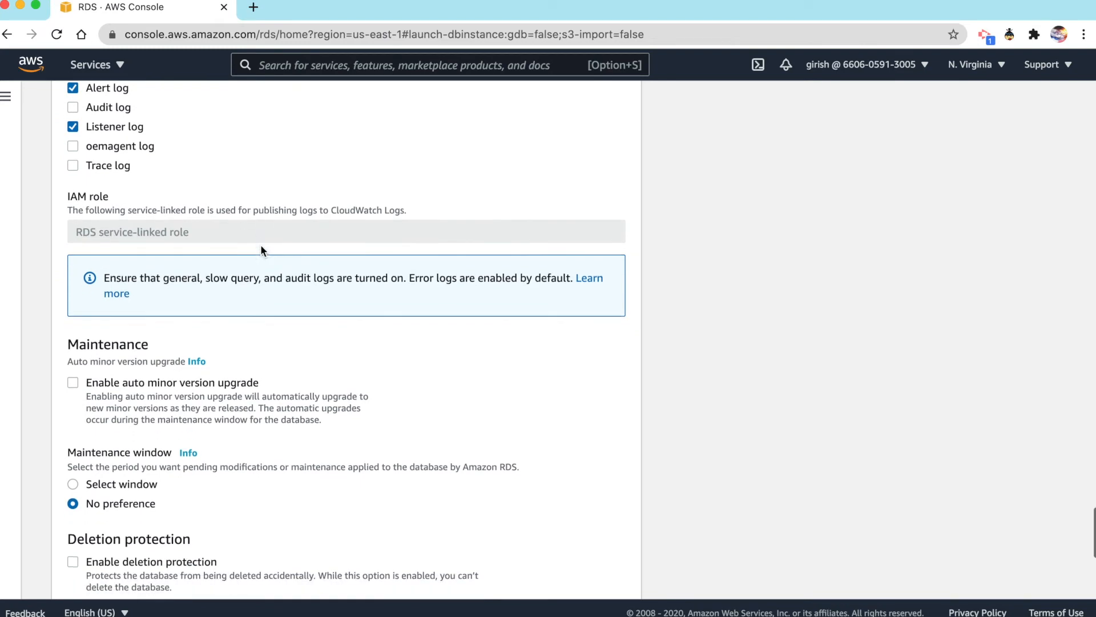
scroll(261, 248, down, 4)
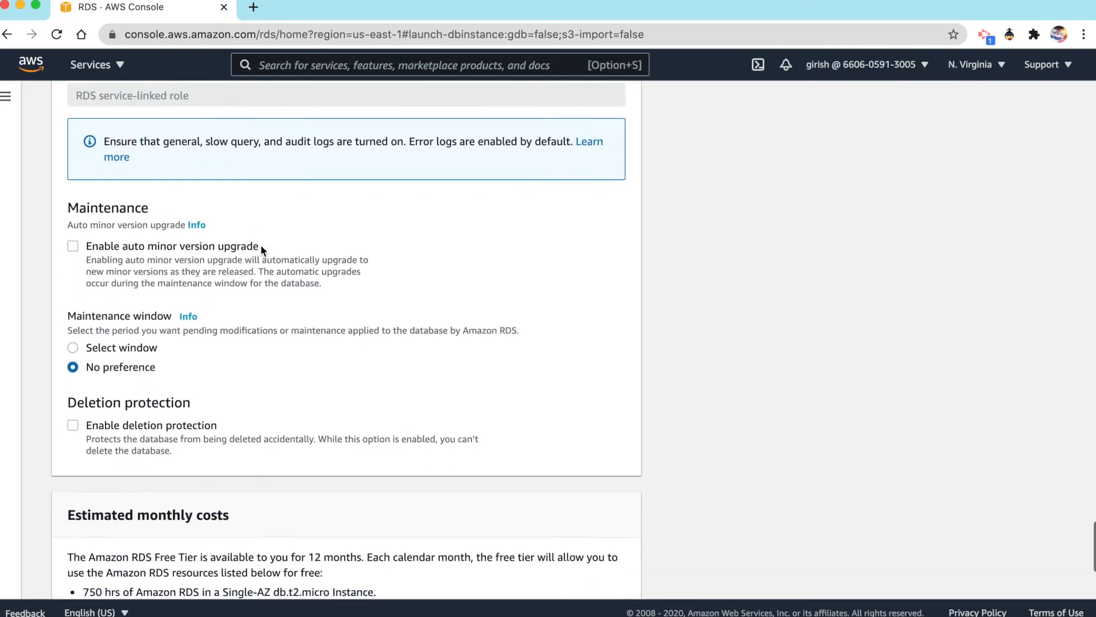
scroll(260, 251, down, 2)
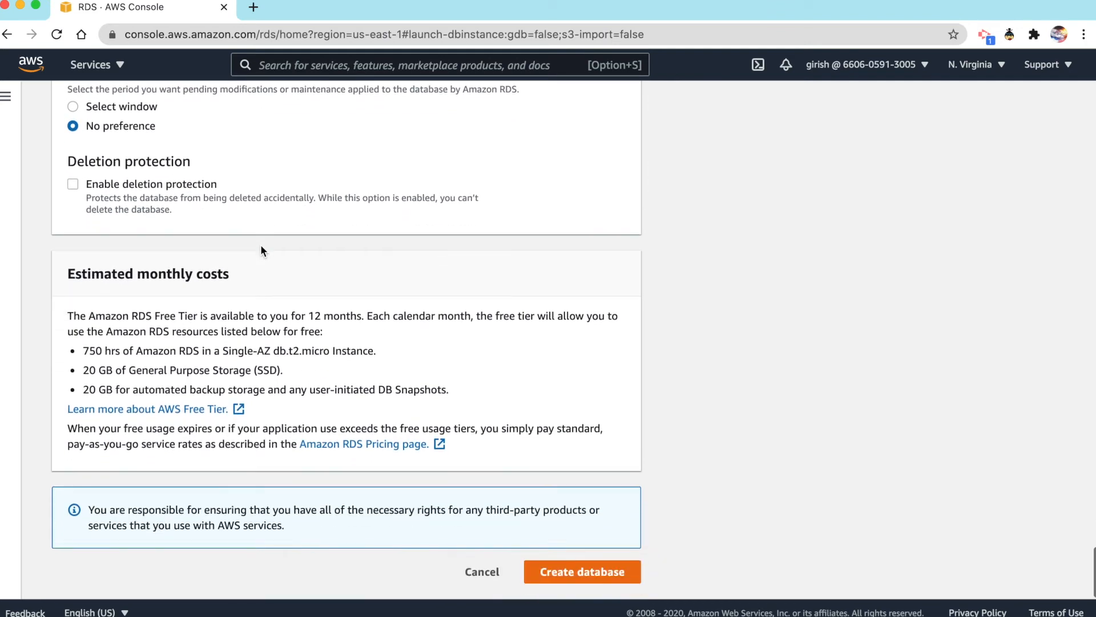
click(585, 573)
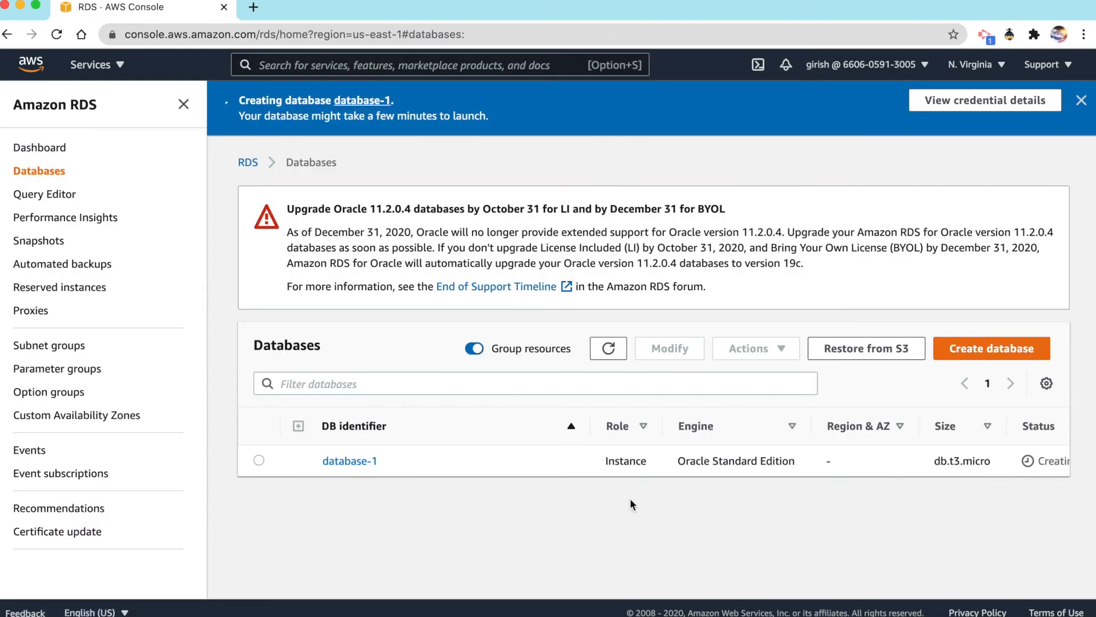
- Open the details of database-1 and check its creation status
click(349, 461)
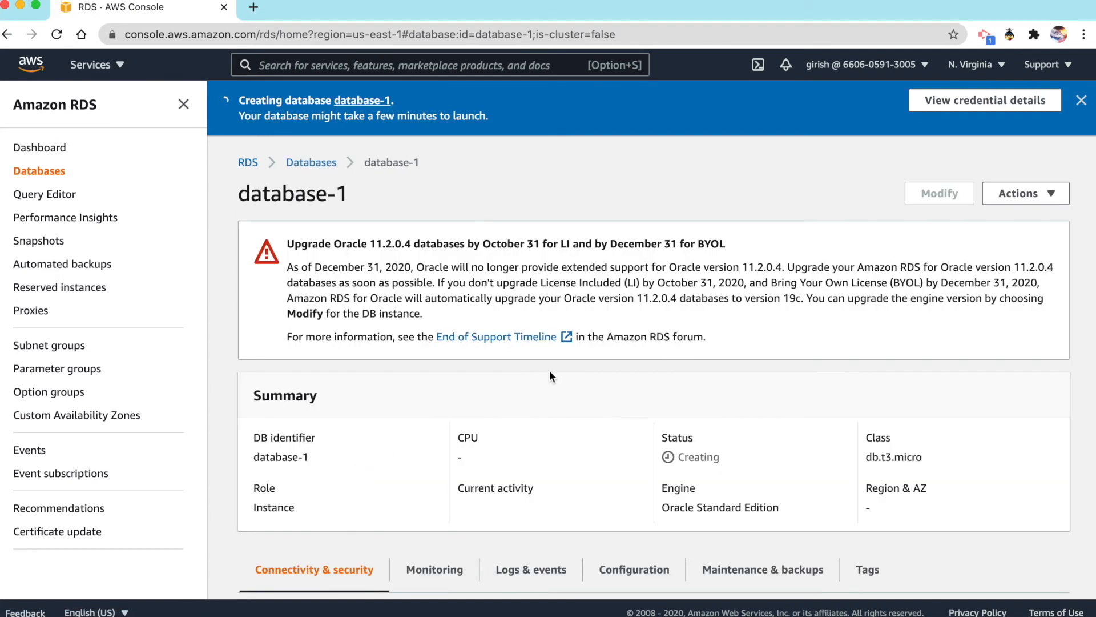
drag(677, 457, 721, 458)
click(691, 491)
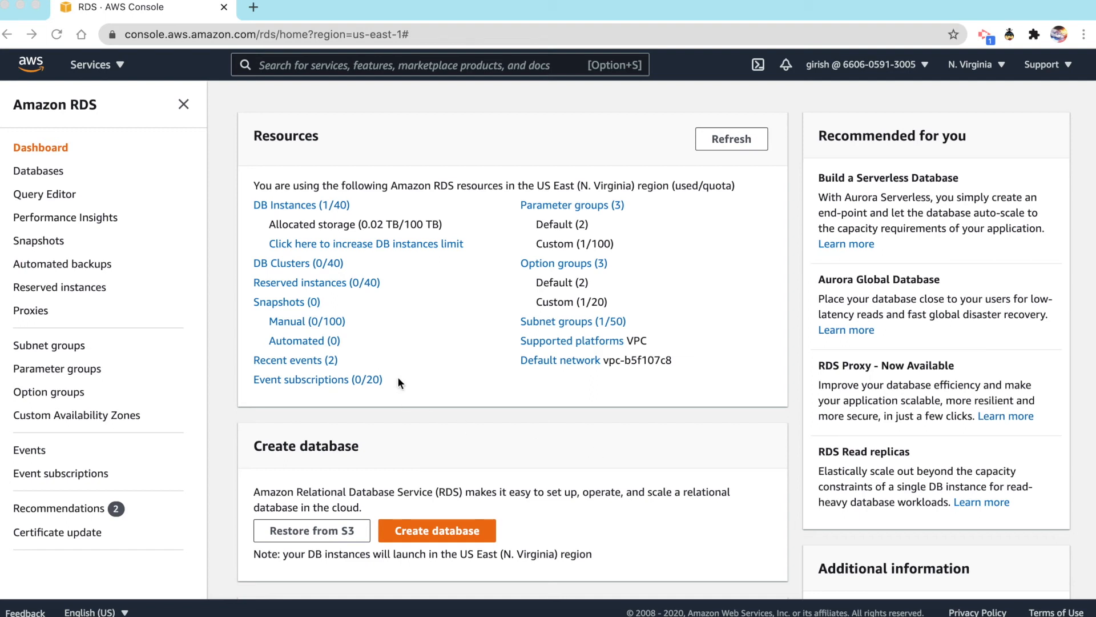
- Open database-1 from the list of DB instances and examine its connection endpoint and port
click(293, 204)
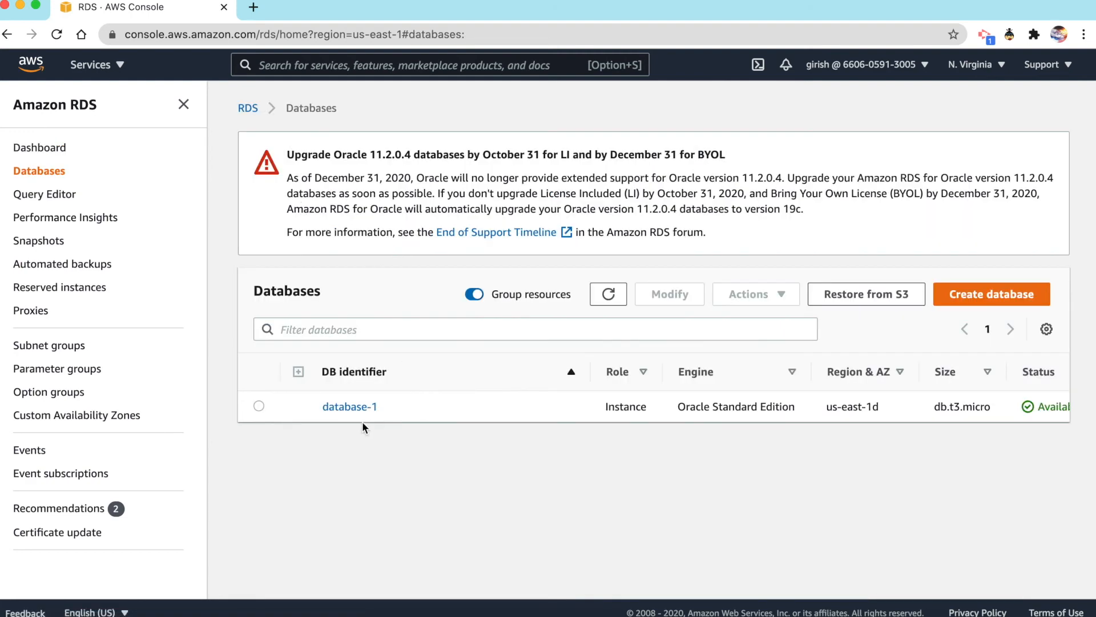
click(360, 411)
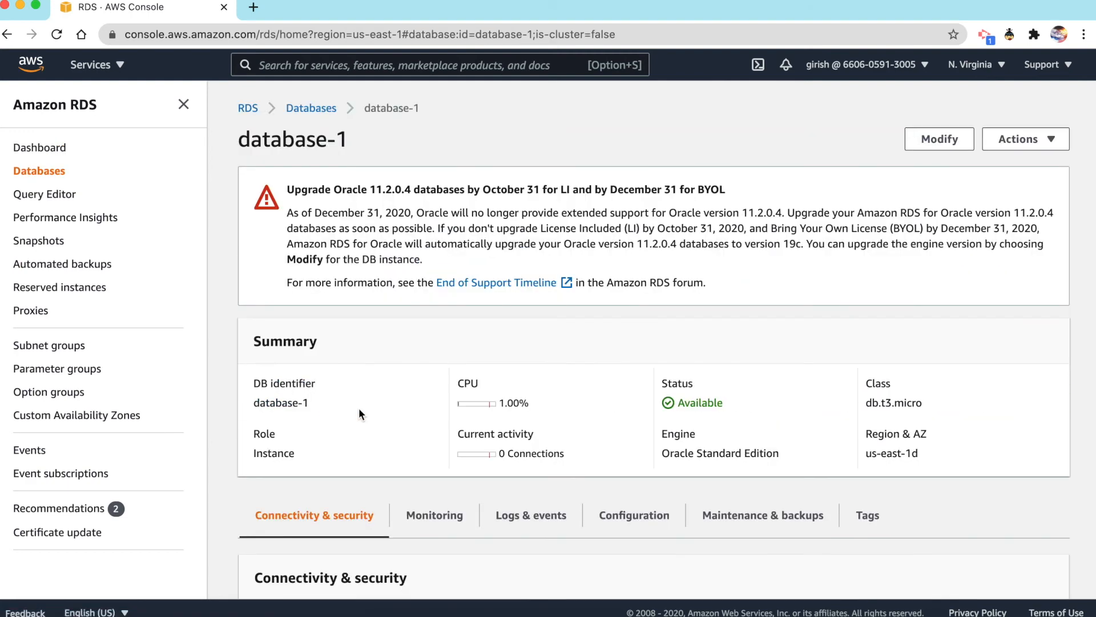
scroll(358, 408, down, 3)
scroll(359, 409, down, 2)
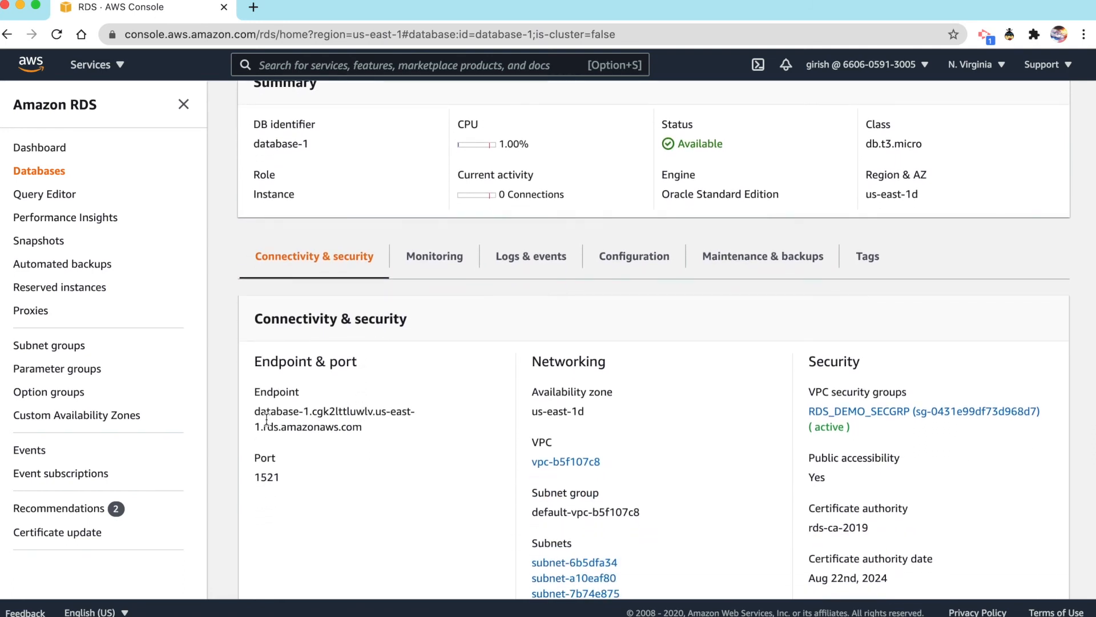
right_click(258, 413)
key(Escape)
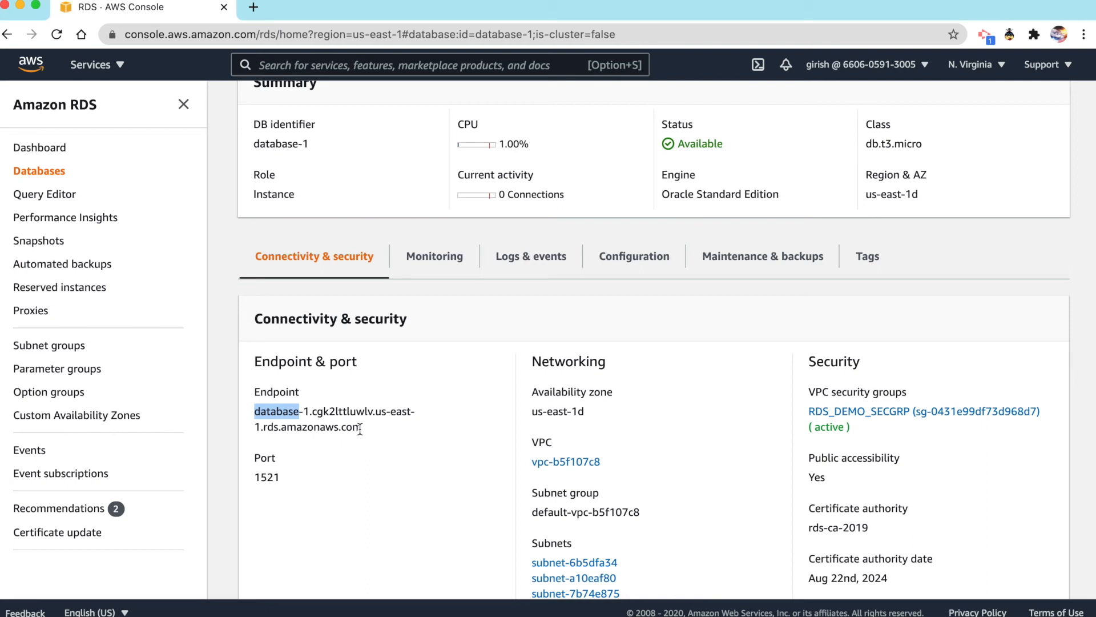
double_click(267, 475)
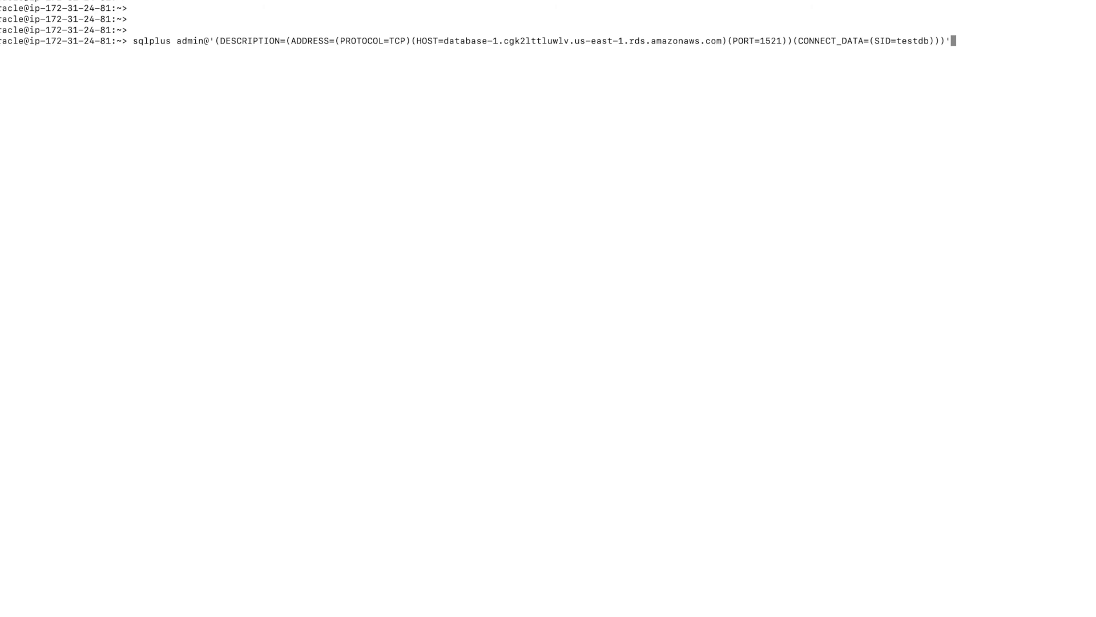
- Switch to the terminal and connect with SQL*Plus as admin to the database-1 endpoint on port 1521, SID testdb, entering the account password
key(Return)
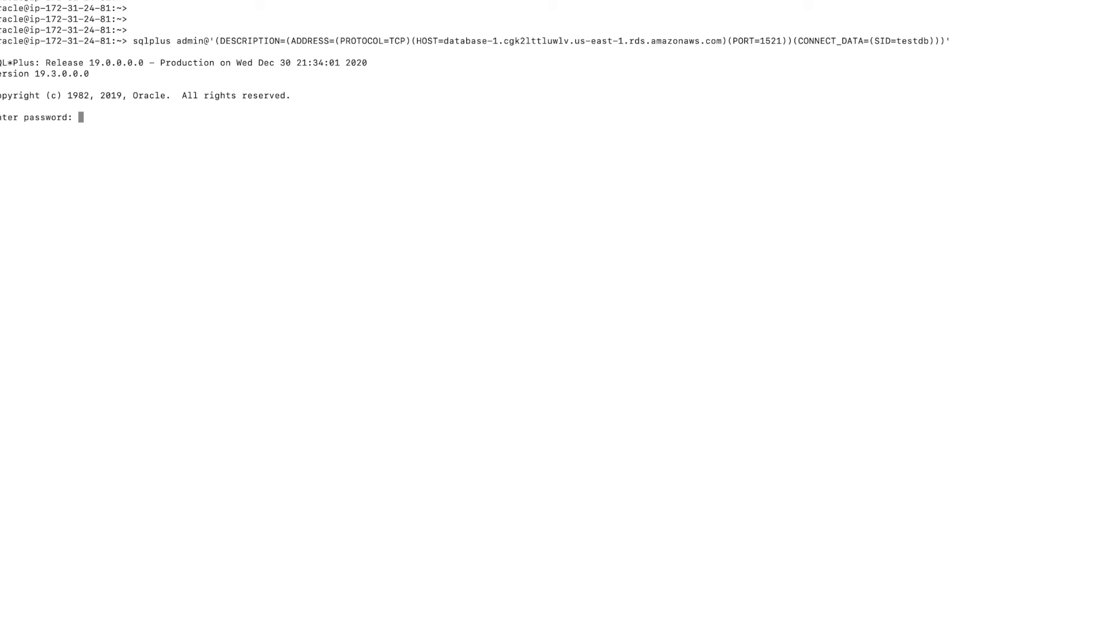
key(Return)
- Run the query "select name,open_mode from v$database;" to check the database's name and open mode
text(s)
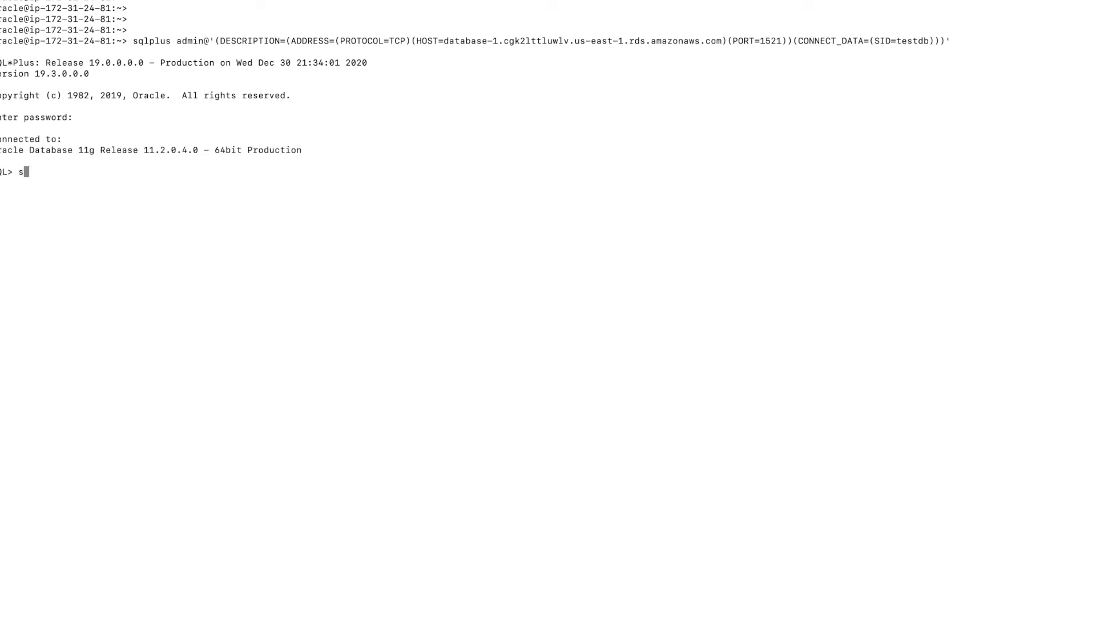
text(elect name,open_mode from v$database;)
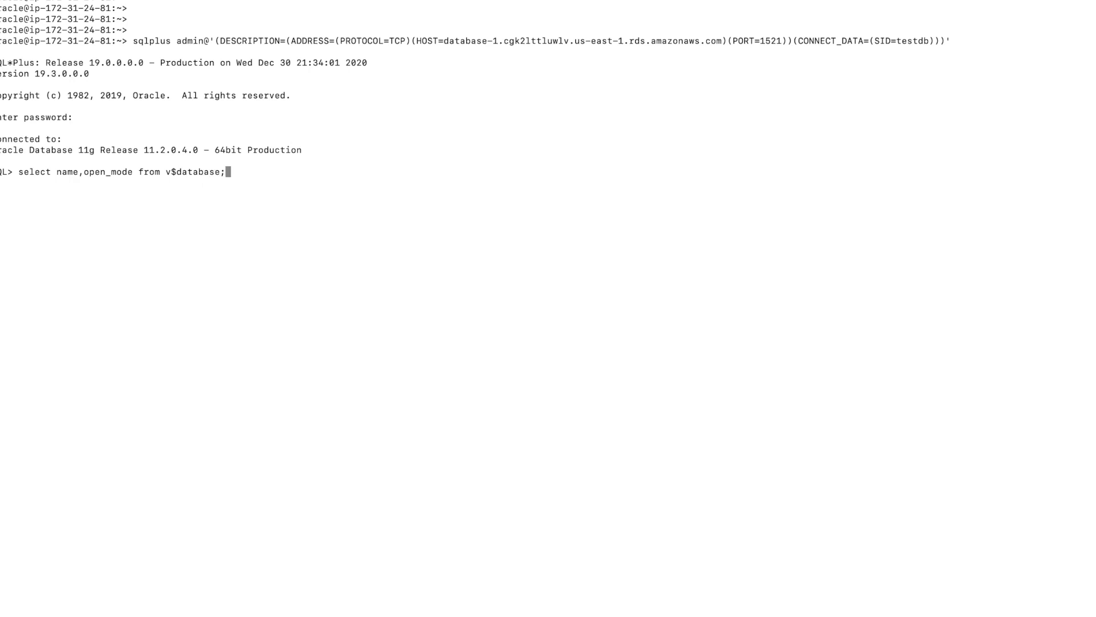
key(Return)
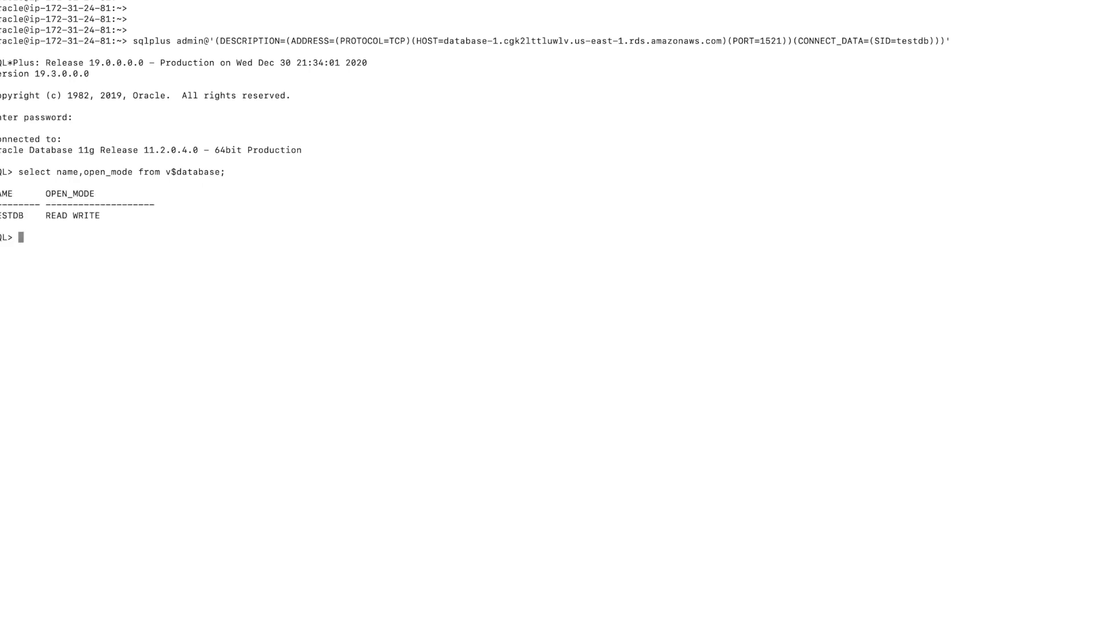